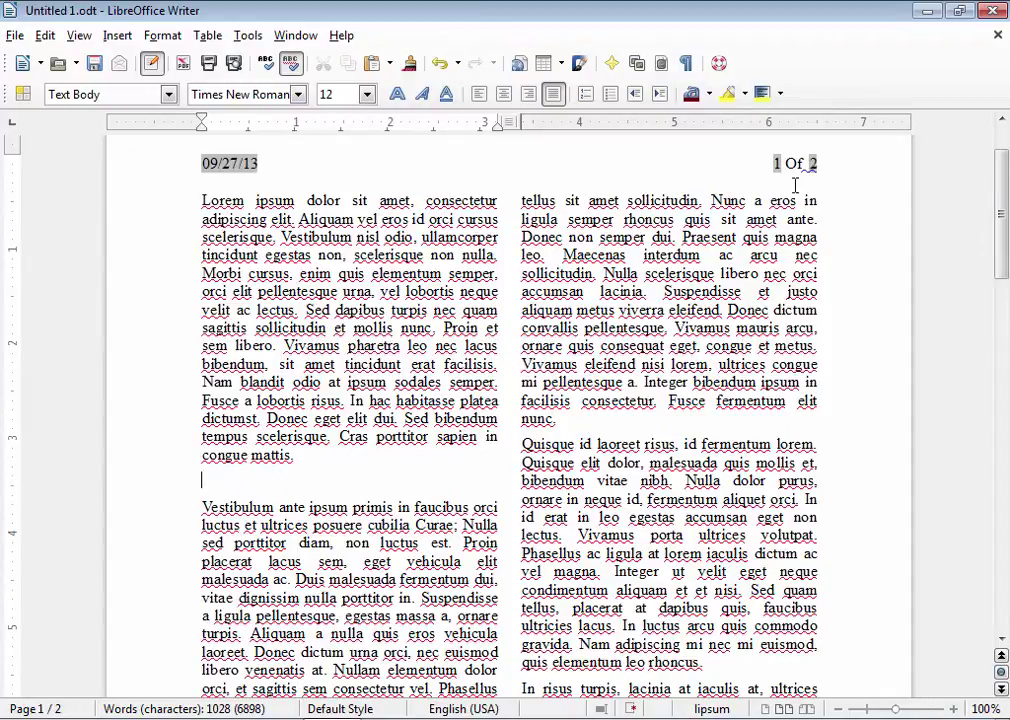
- Browse the Gallery themes, then select the Books picture in School & University
left_click(636, 64)
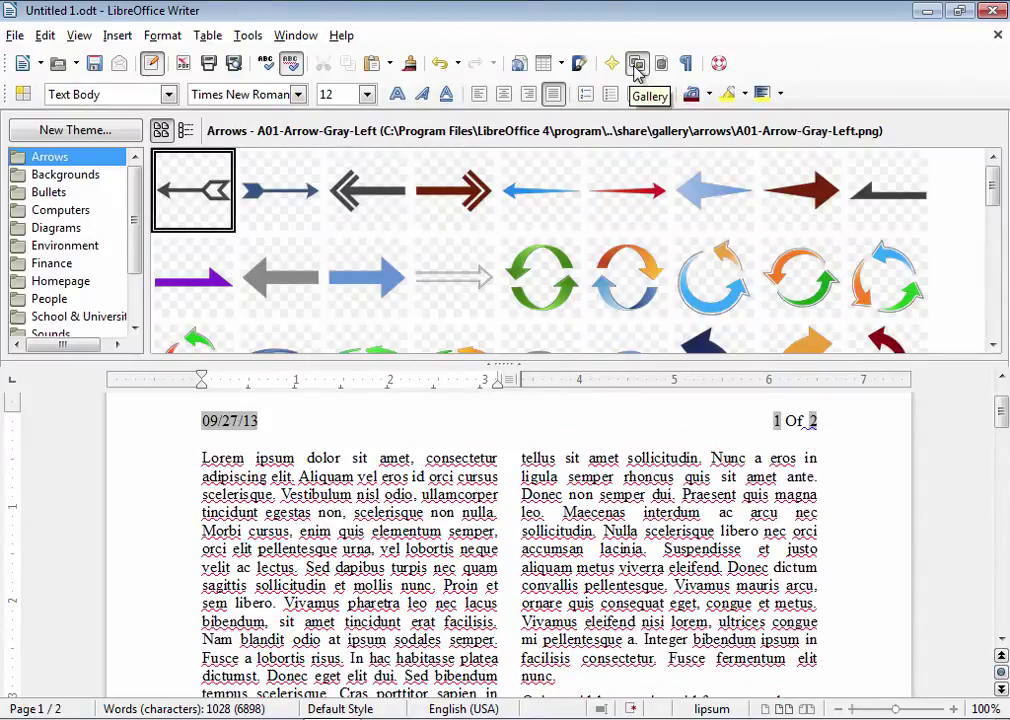
left_click(60, 176)
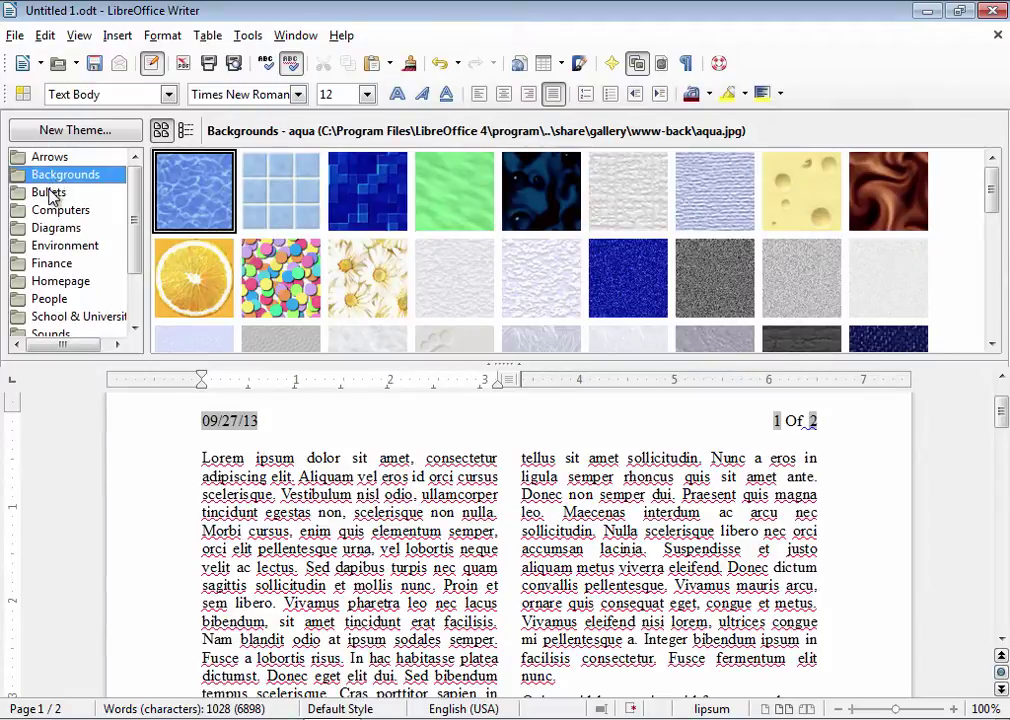
left_click(50, 193)
right_click(55, 210)
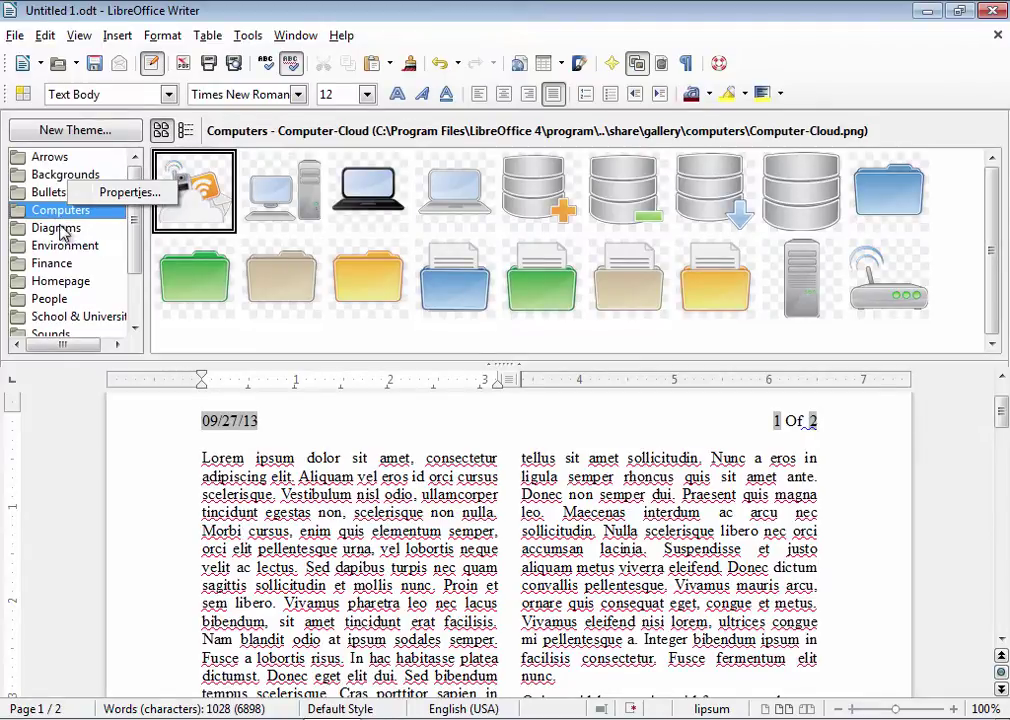
left_click(61, 235)
left_click(62, 236)
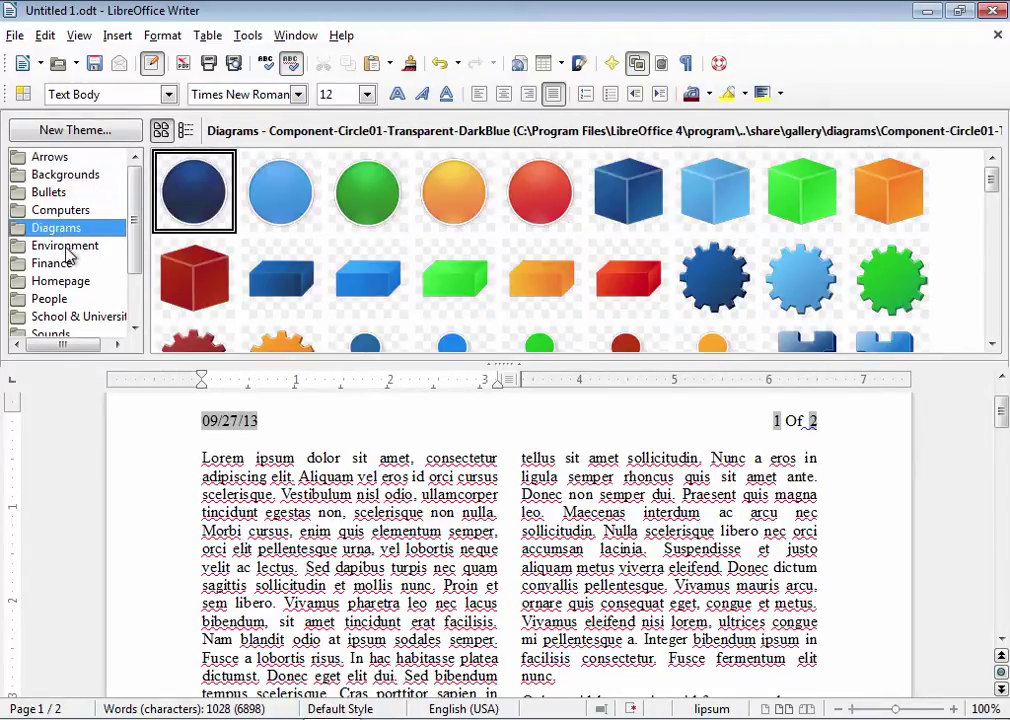
left_click(67, 249)
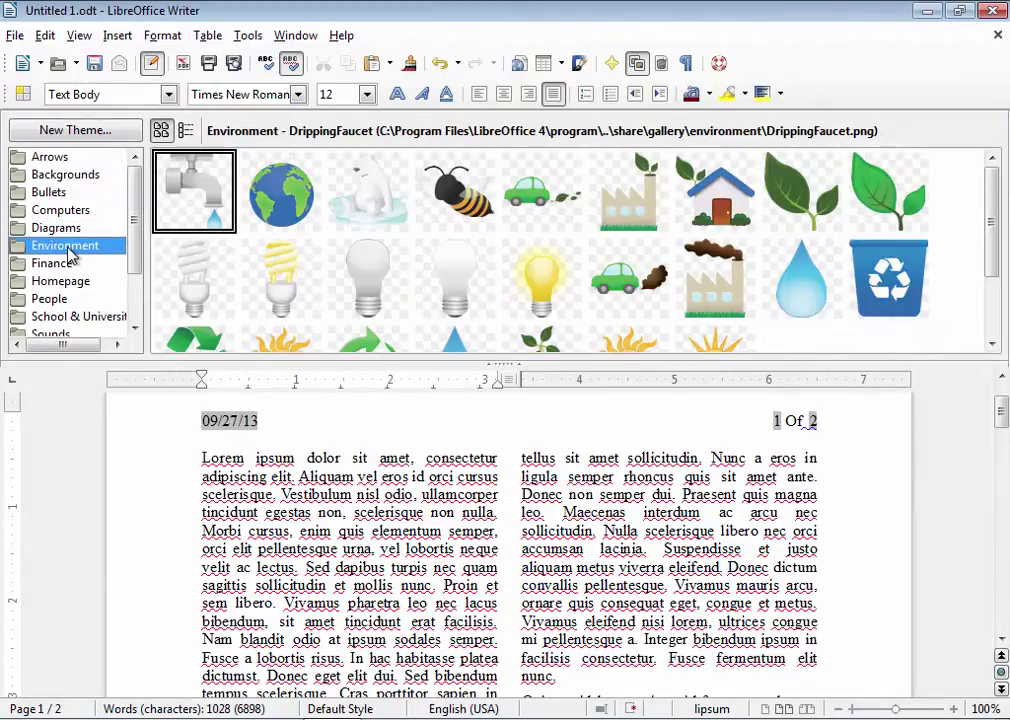
left_click(58, 318)
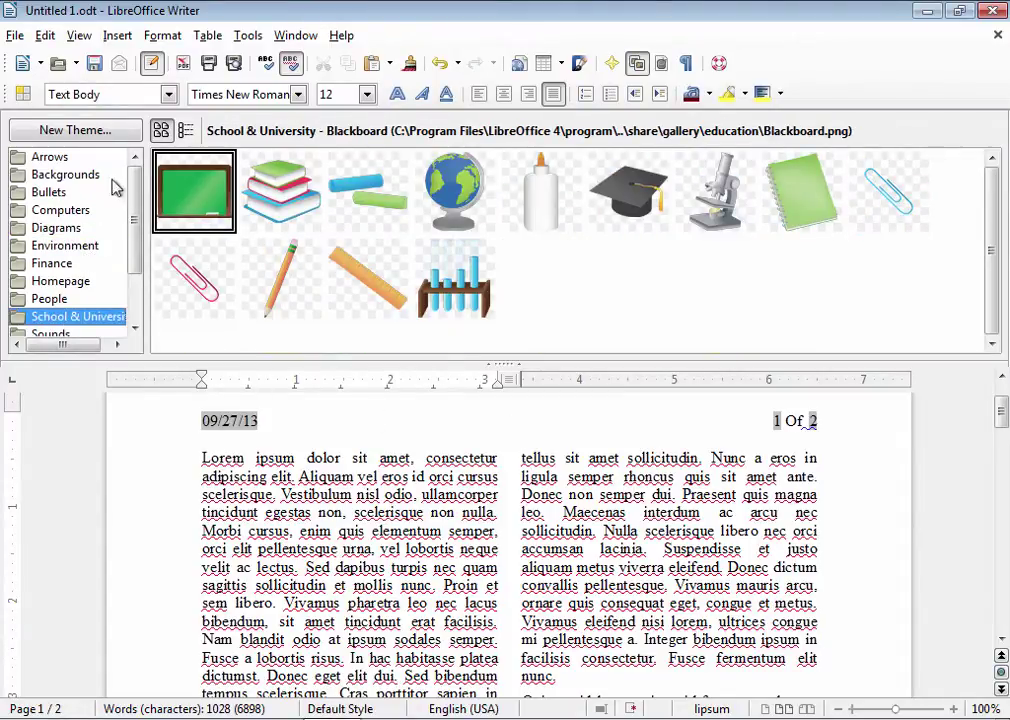
left_click(274, 200)
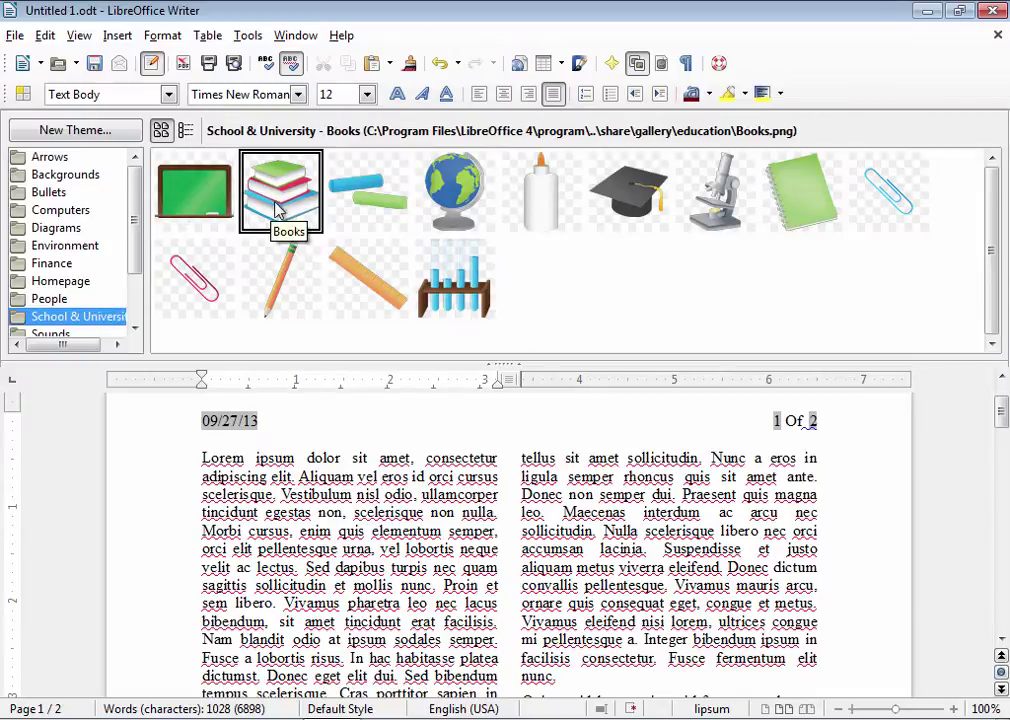
- Place the Books clip art below the first left-column paragraph and shrink it smaller
scroll(283, 403, "down", 1)
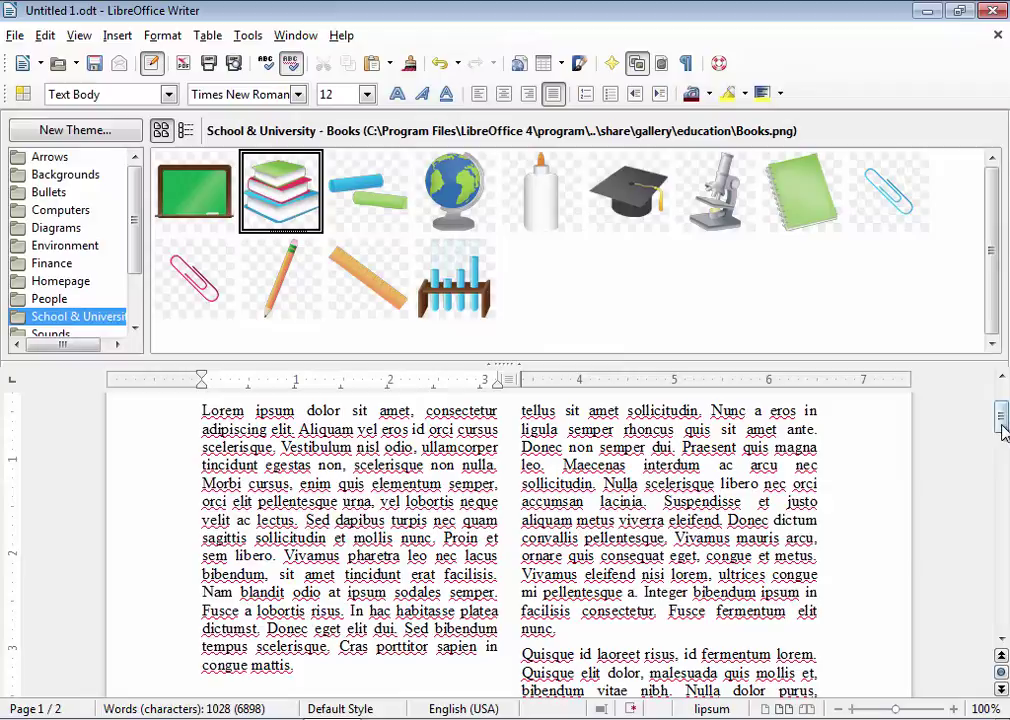
left_click_drag(1001, 412, 1001, 435)
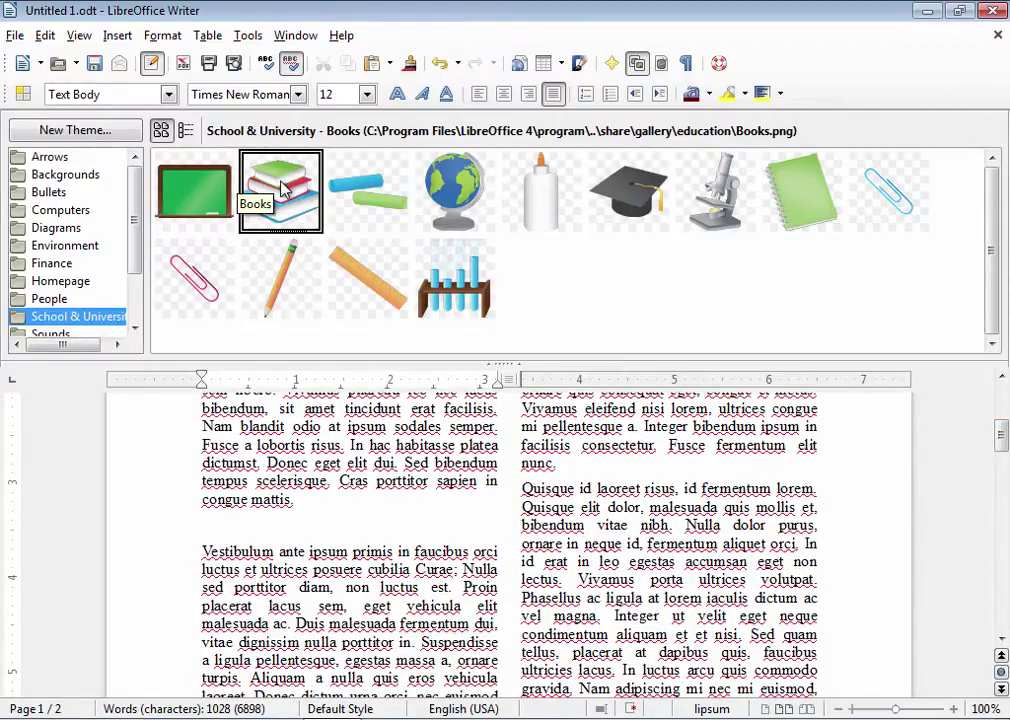
left_click_drag(283, 190, 243, 540)
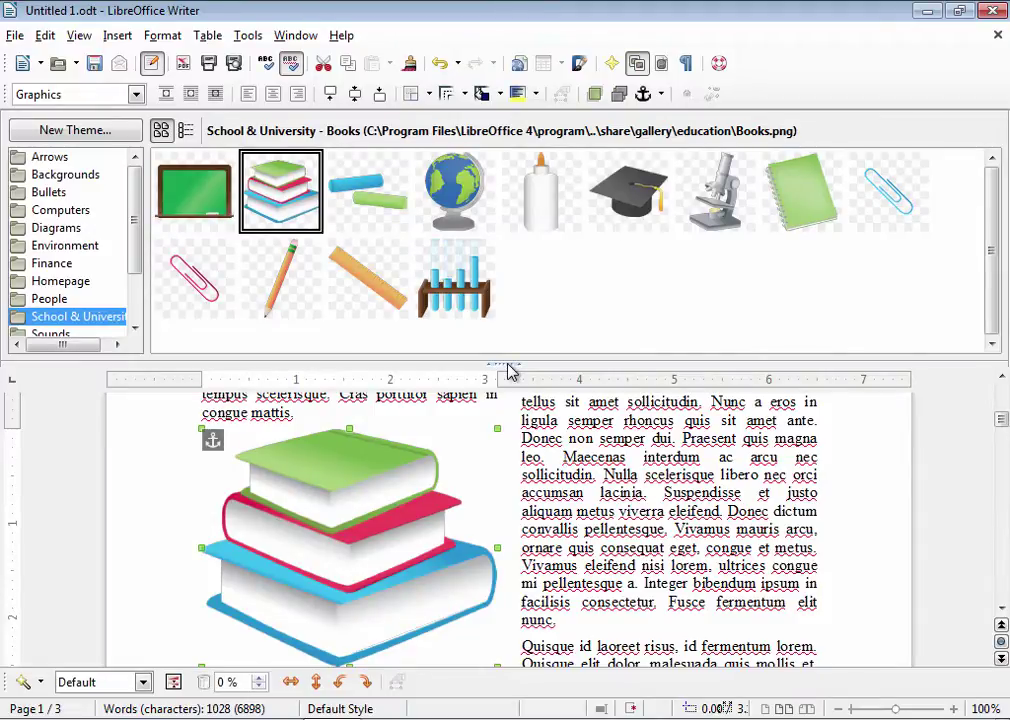
left_click_drag(509, 370, 504, 292)
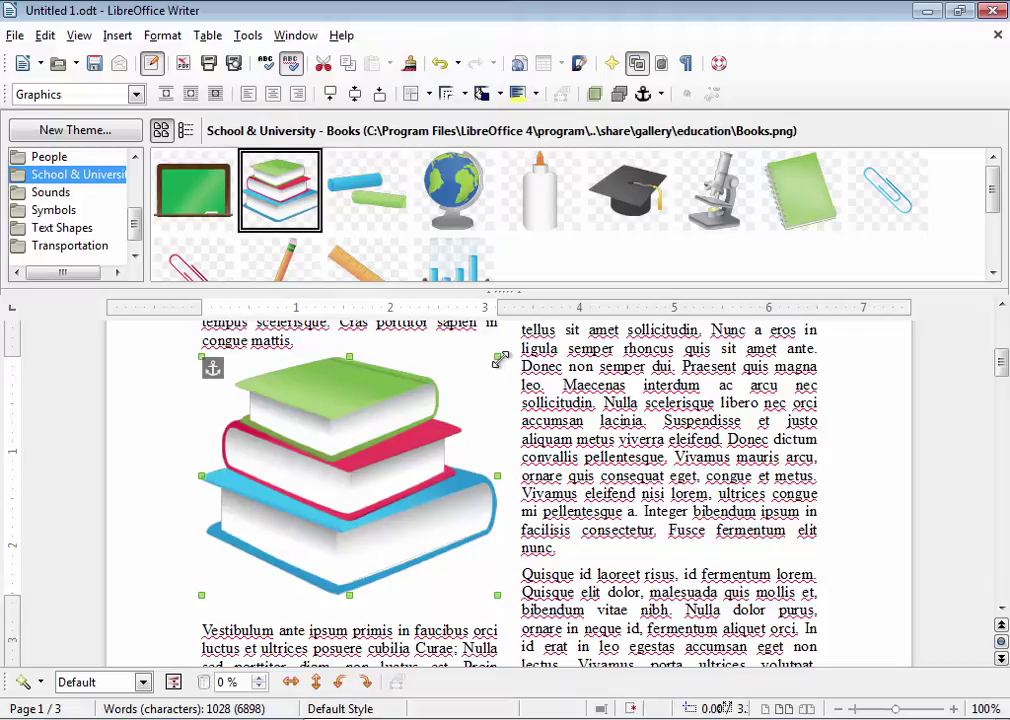
left_click_drag(499, 357, 354, 456)
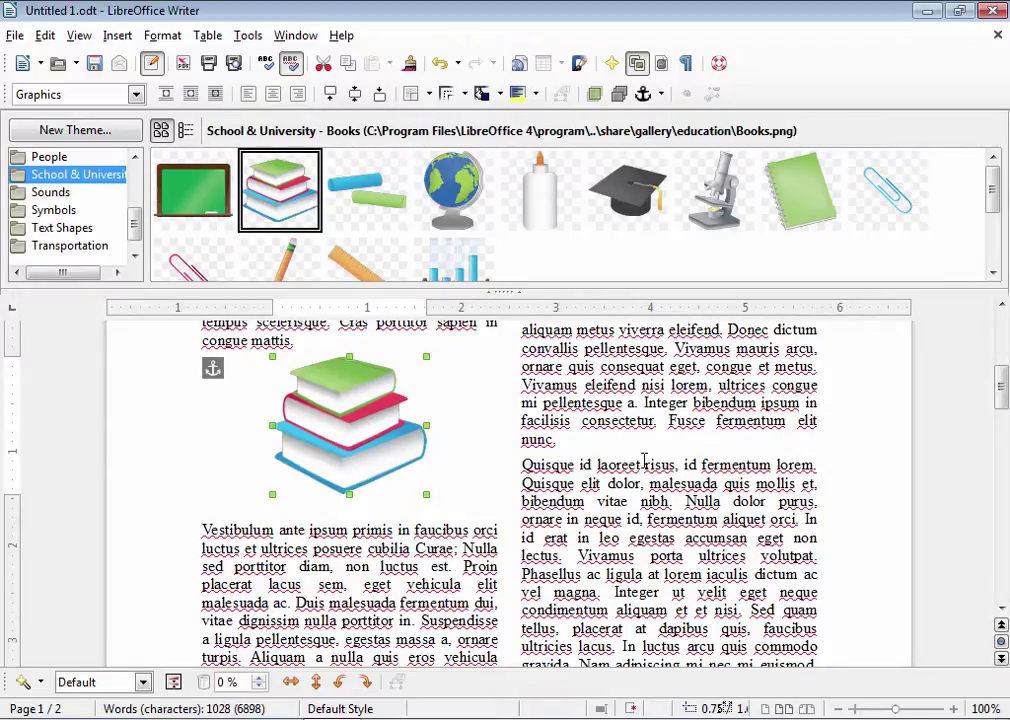
- Apply Page Wrap to the Books picture so column text flows around it
right_click(348, 413)
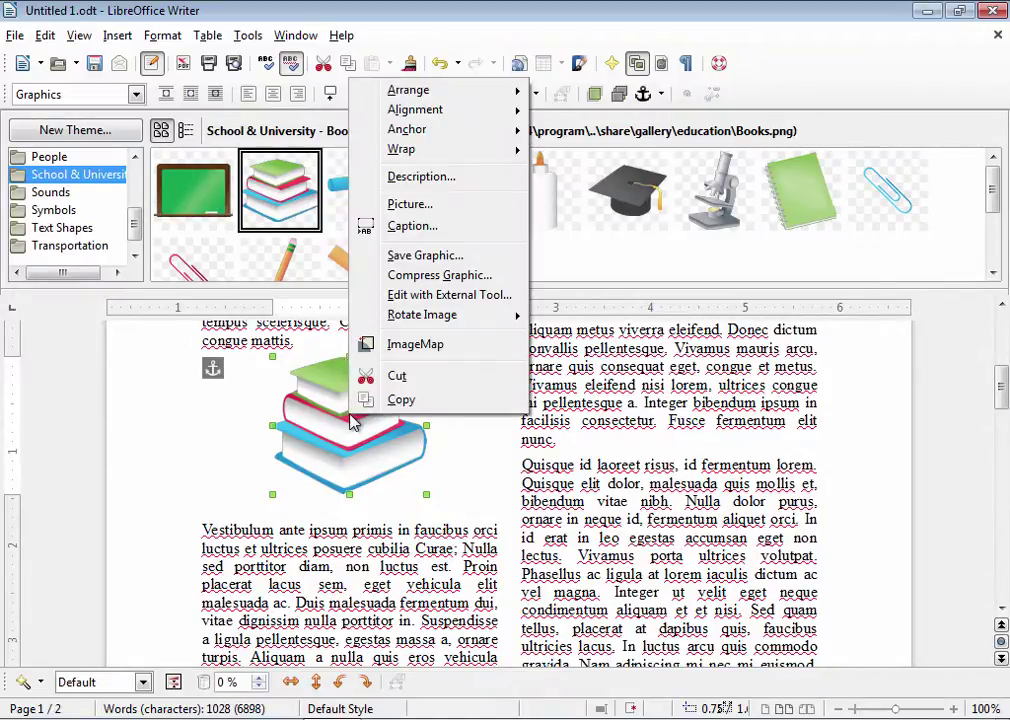
mouse_move(412, 160)
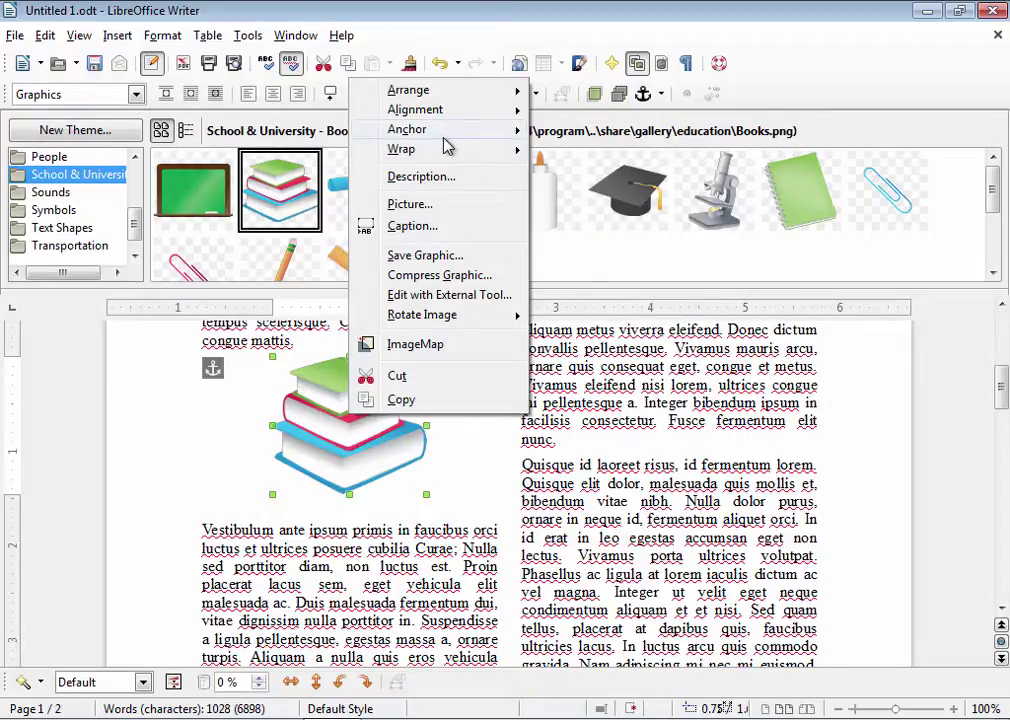
mouse_move(450, 155)
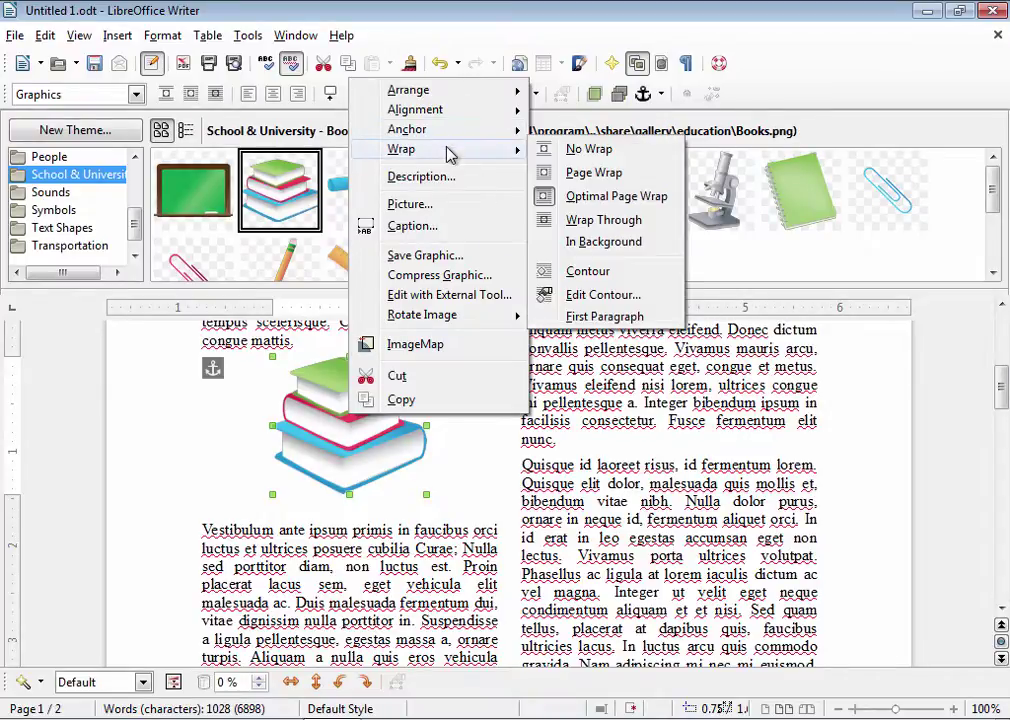
left_click(622, 173)
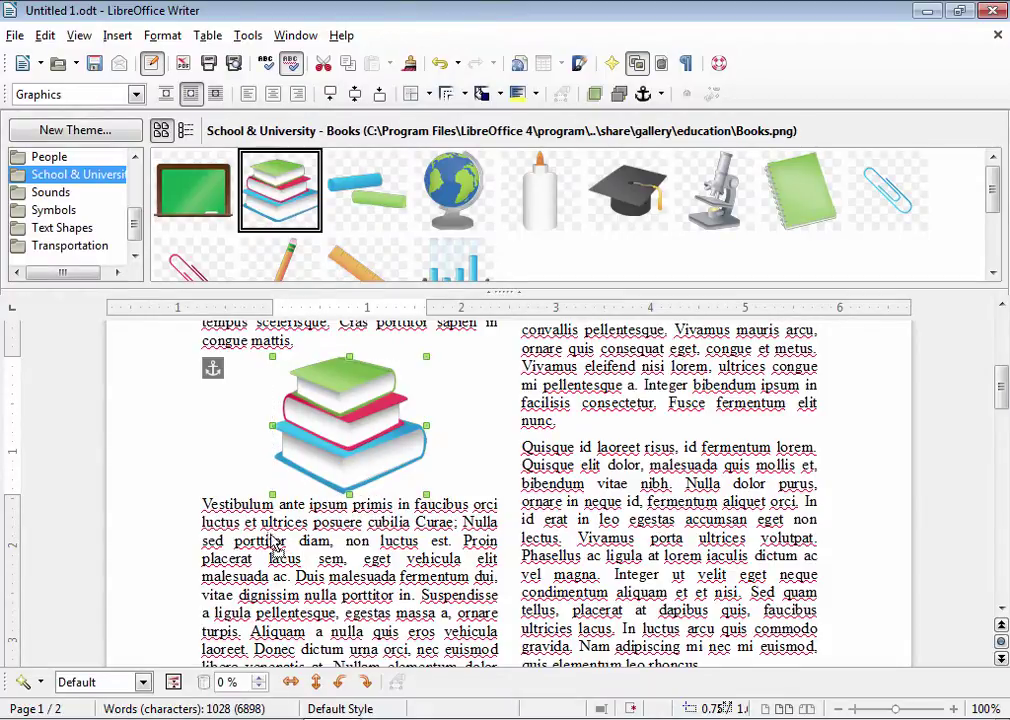
- Move the Books picture to the left edge of the Vestibulum paragraph, then deselect it
left_click_drag(329, 505, 327, 426)
scroll(402, 508, "up", 1)
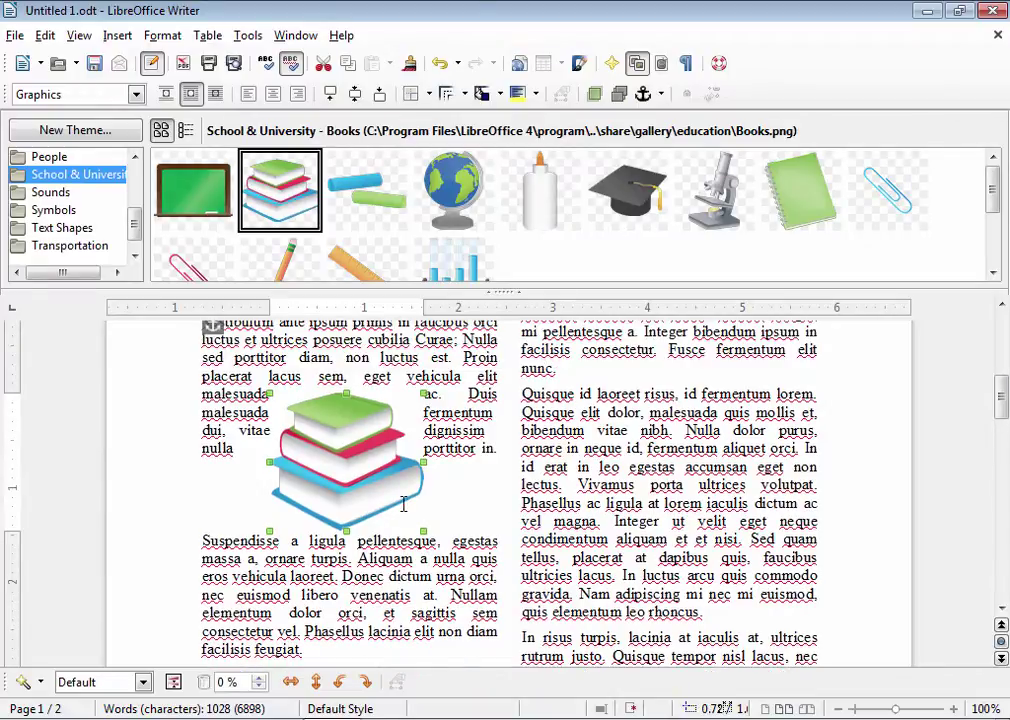
left_click_drag(998, 418, 995, 402)
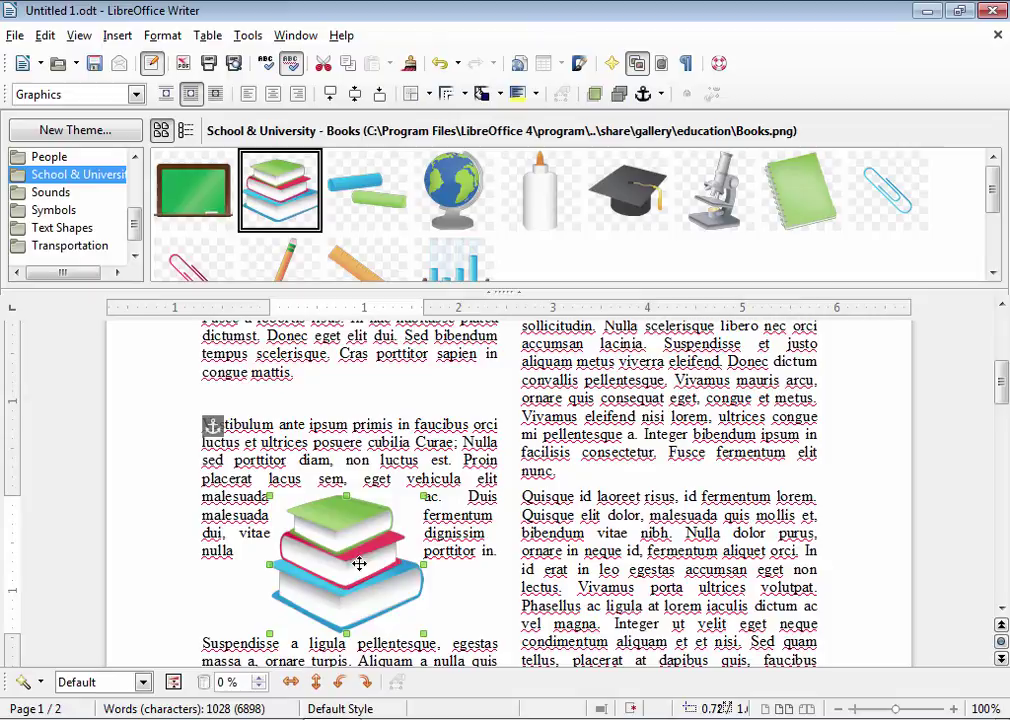
left_click_drag(356, 559, 291, 483)
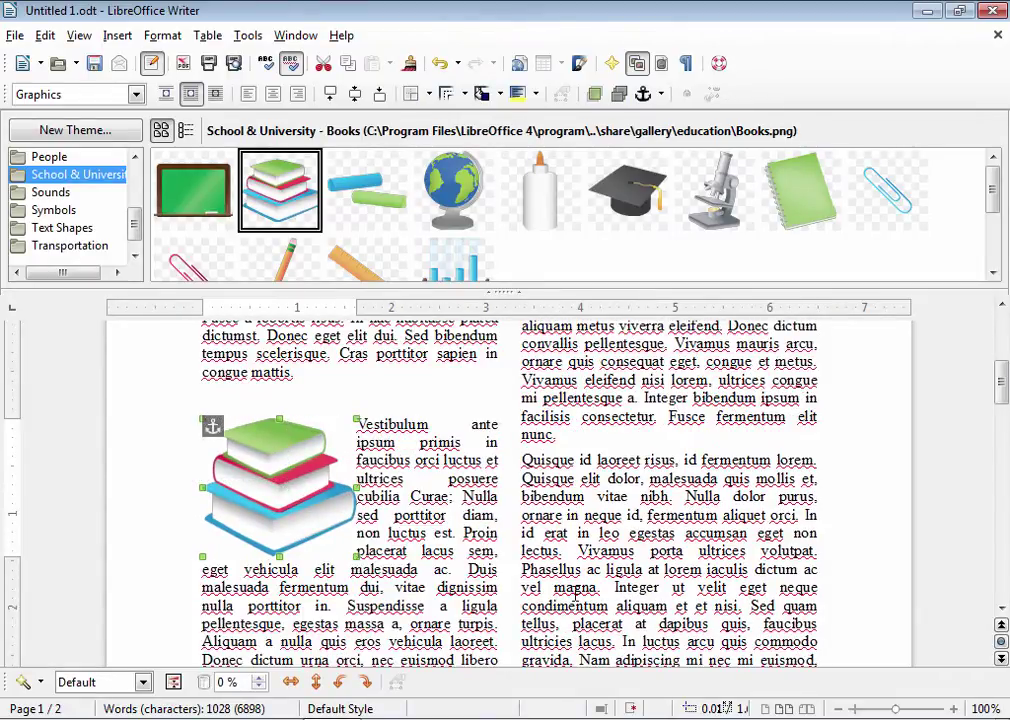
left_click(515, 596)
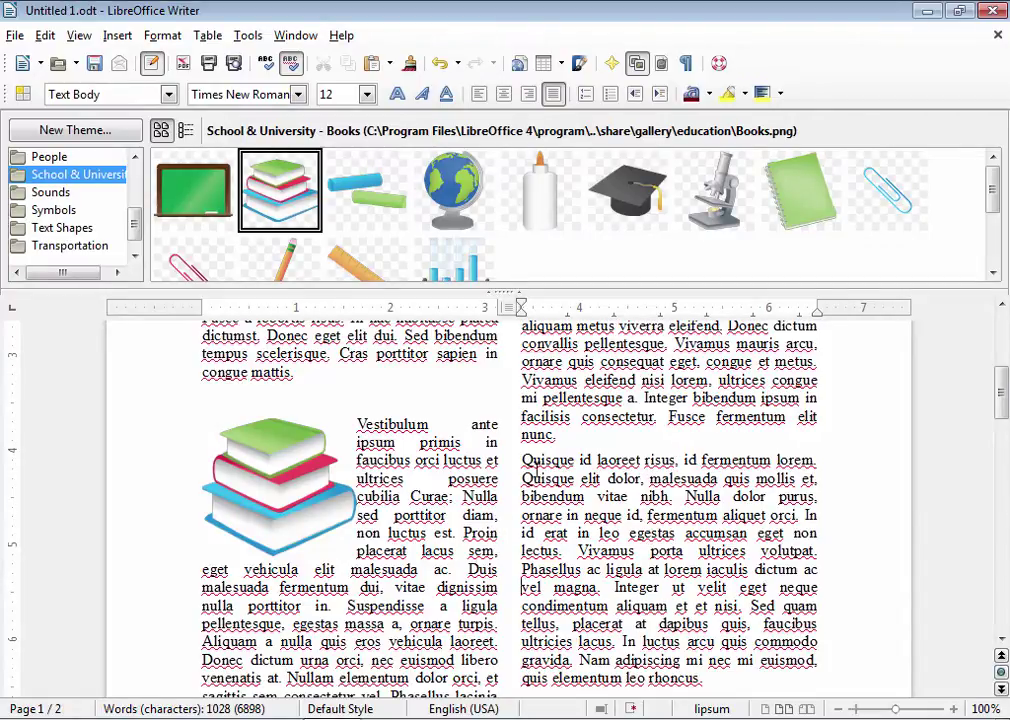
- Insert Bulb01-Yellow from the Symbols theme into the first paragraph, shrink it and move it lower
scroll(533, 462, "up", 5)
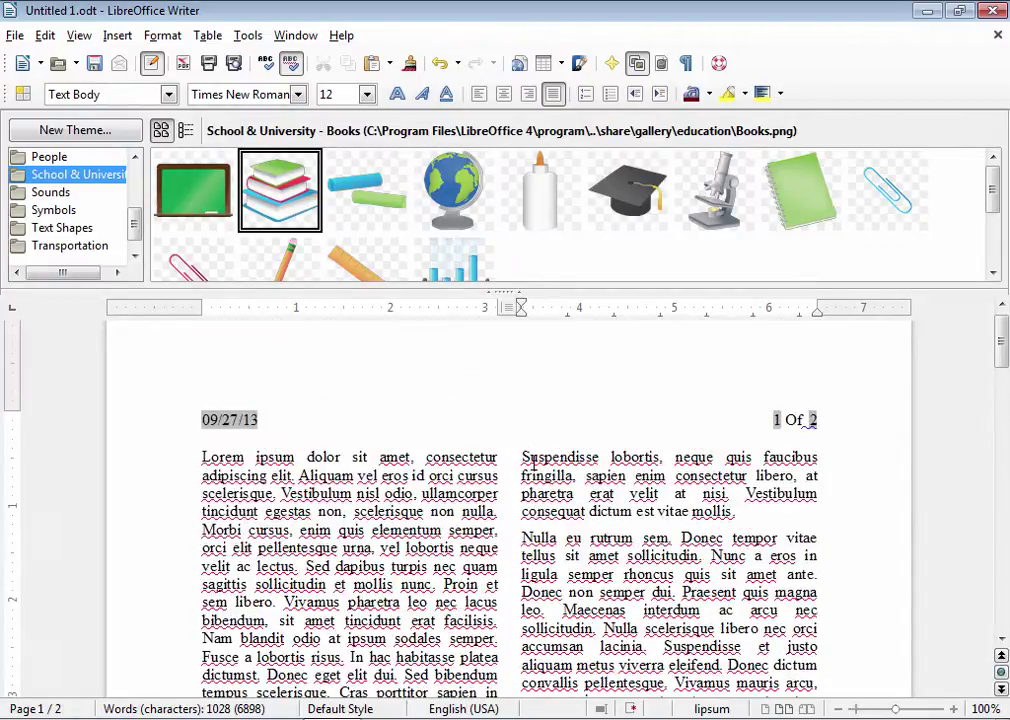
left_click(336, 566)
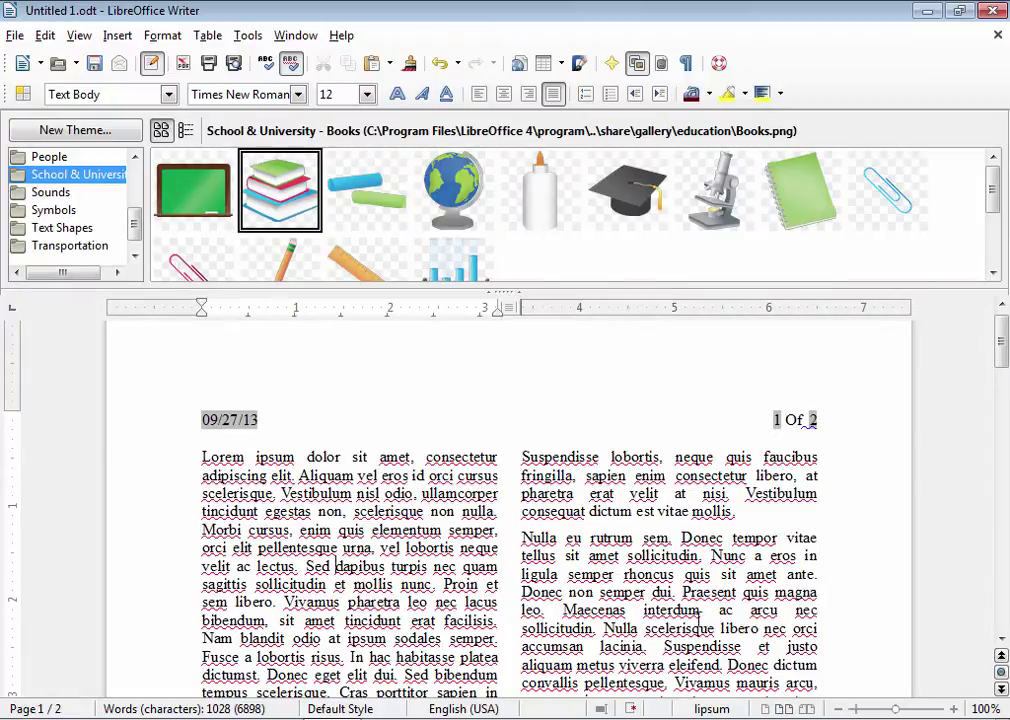
key("Return")
key("BackSpace")
left_click(70, 230)
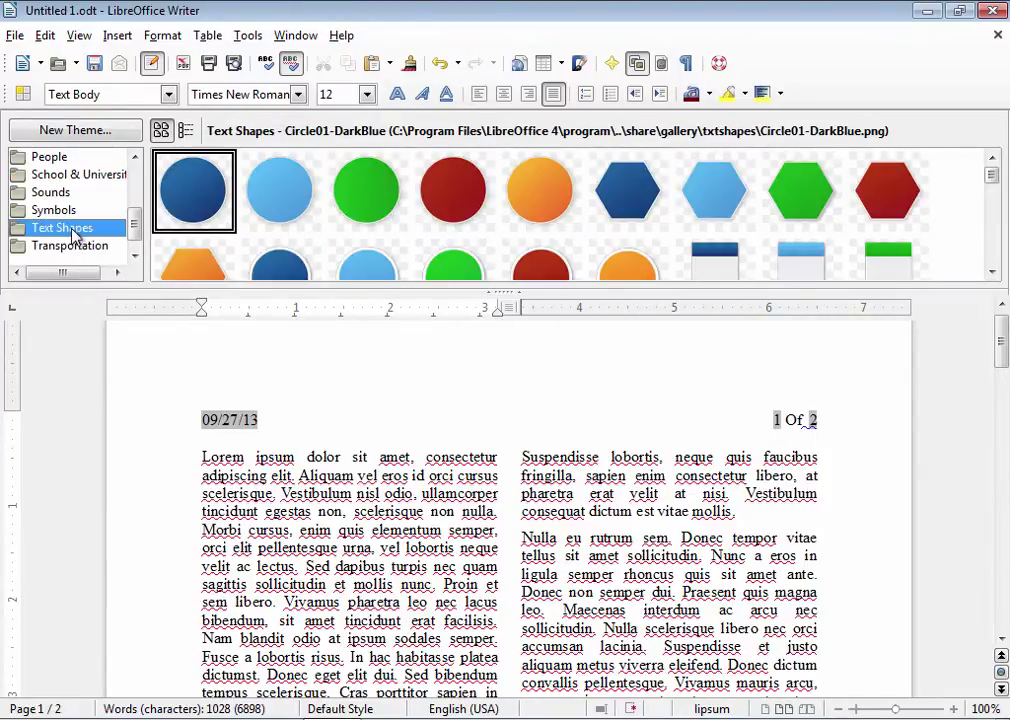
left_click(50, 210)
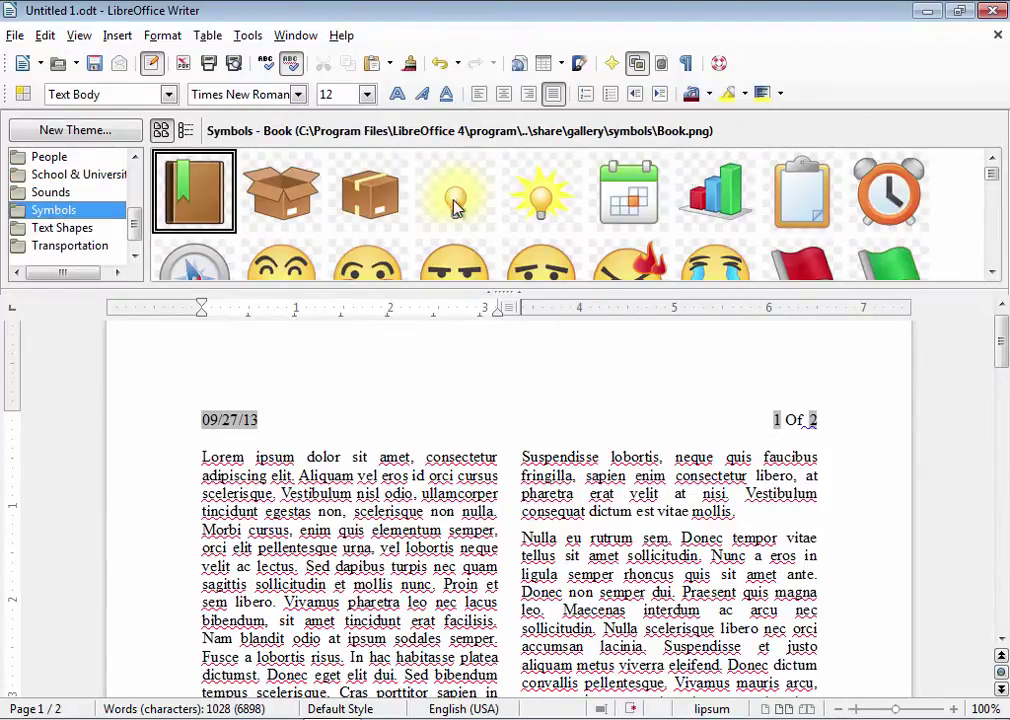
left_click_drag(455, 207, 349, 580)
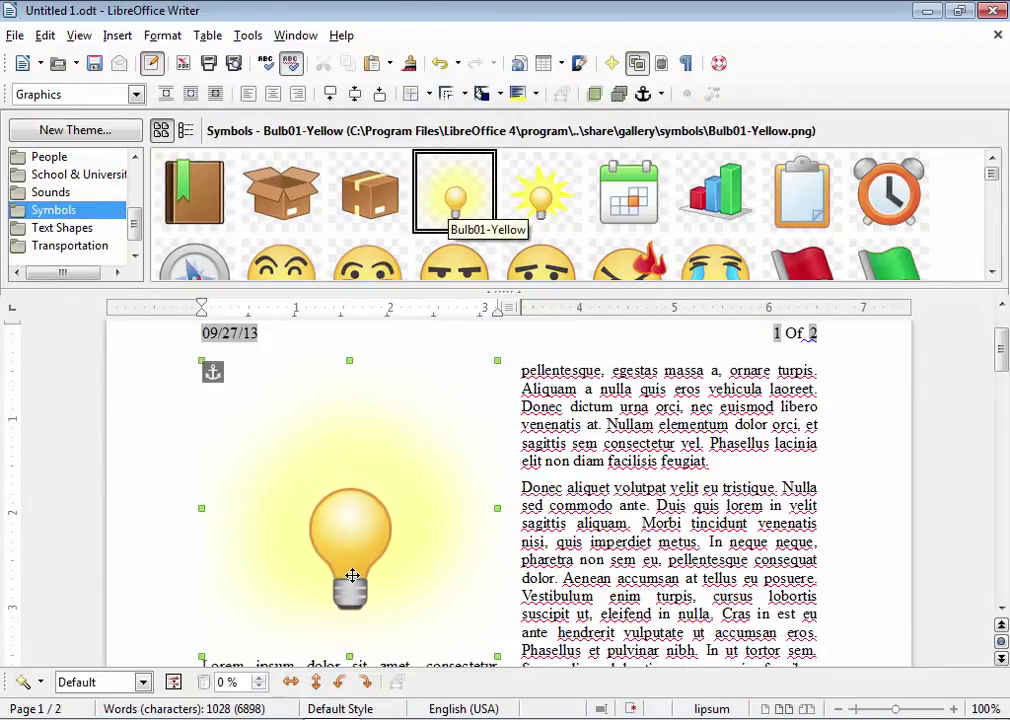
left_click_drag(497, 362, 336, 527)
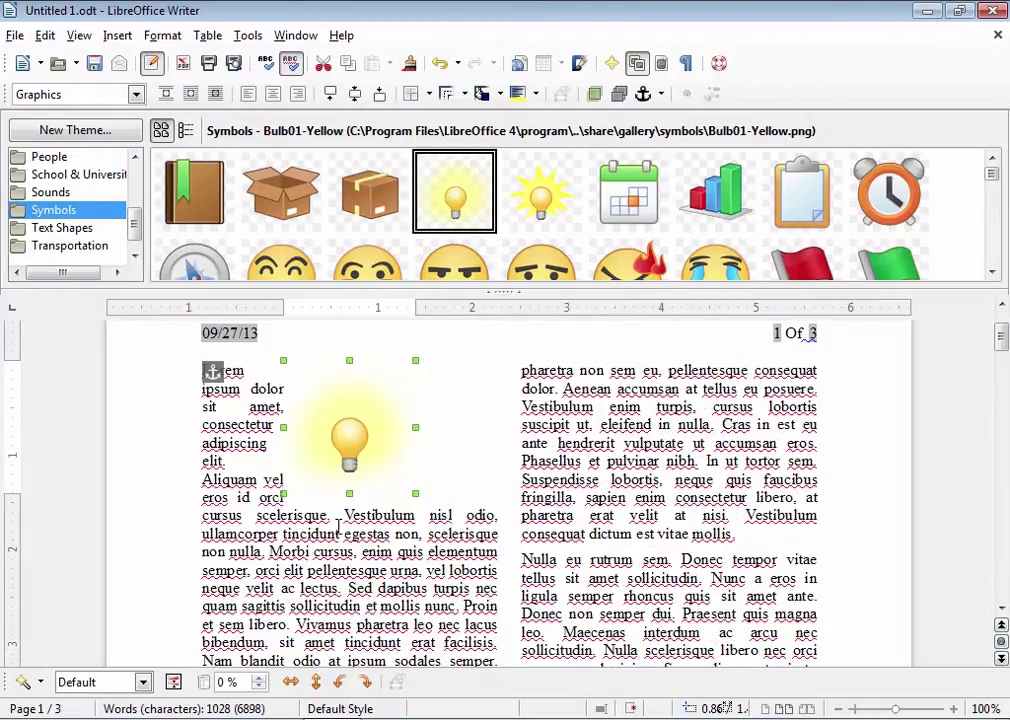
left_click_drag(360, 427, 354, 548)
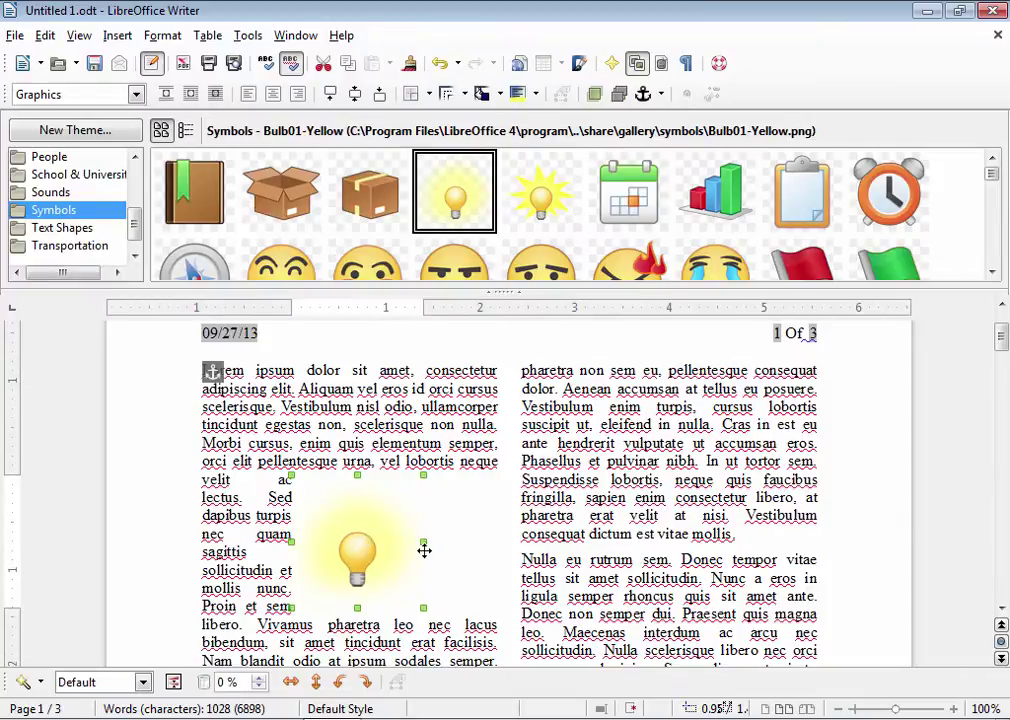
- Shrink the lightbulb further and apply Page Wrap so text flows on both sides
left_click_drag(424, 475, 395, 497)
right_click(342, 551)
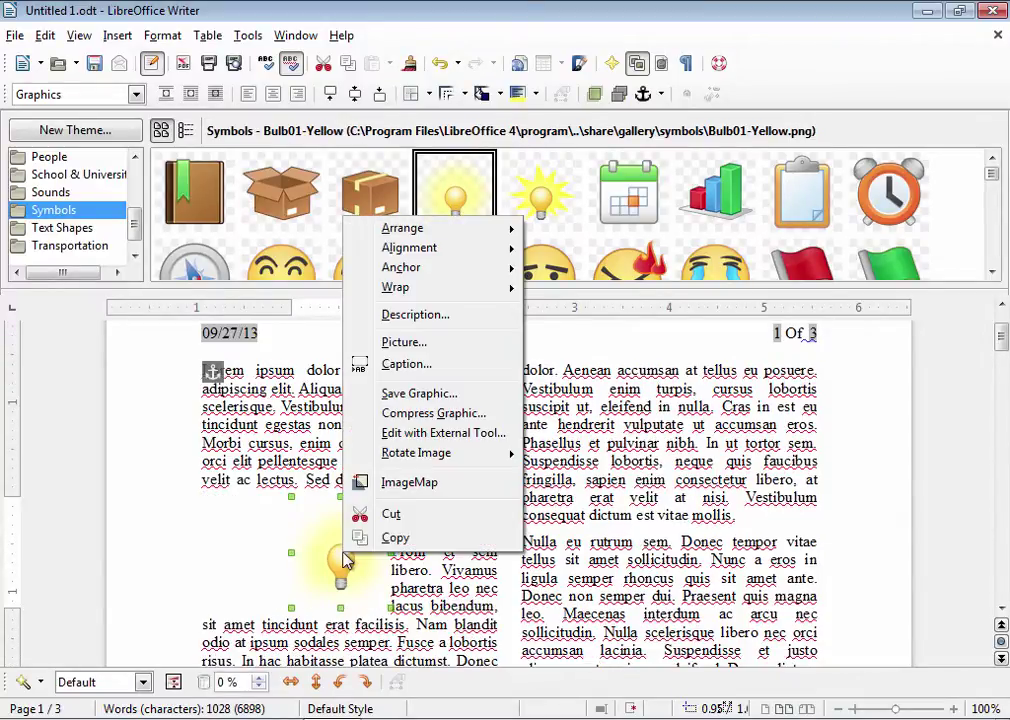
mouse_move(436, 298)
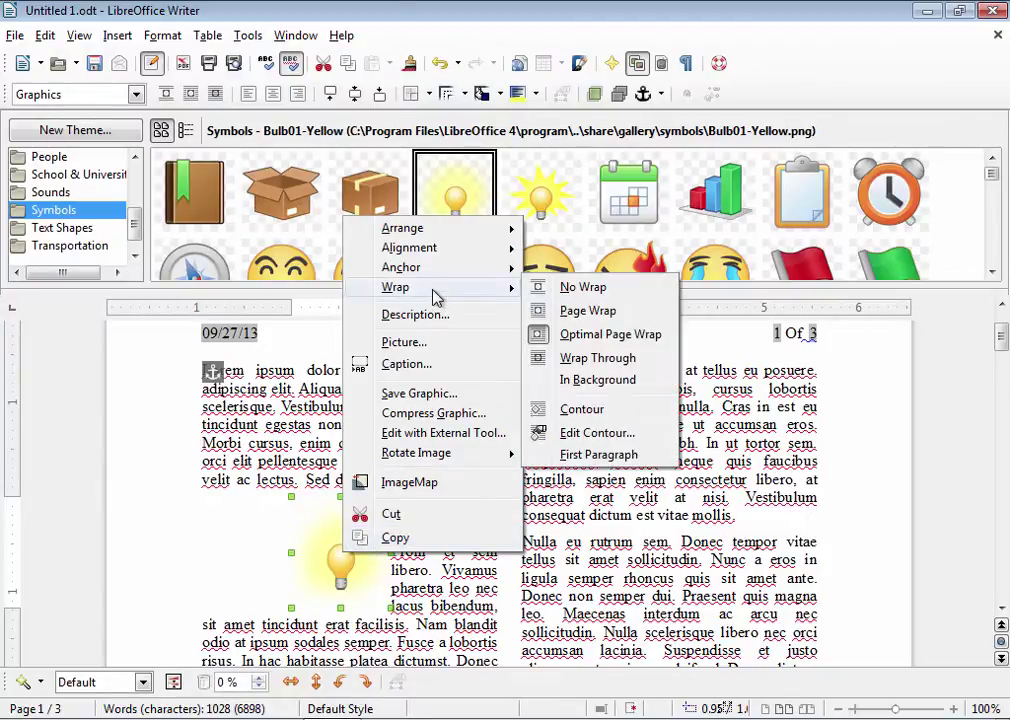
left_click(590, 311)
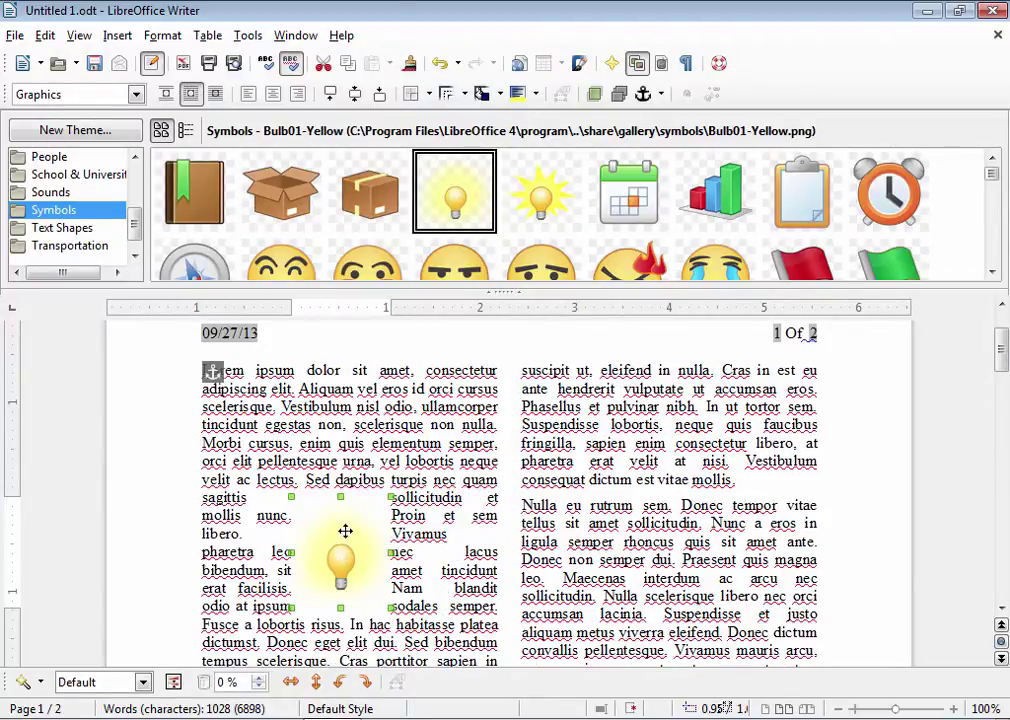
left_click(490, 455)
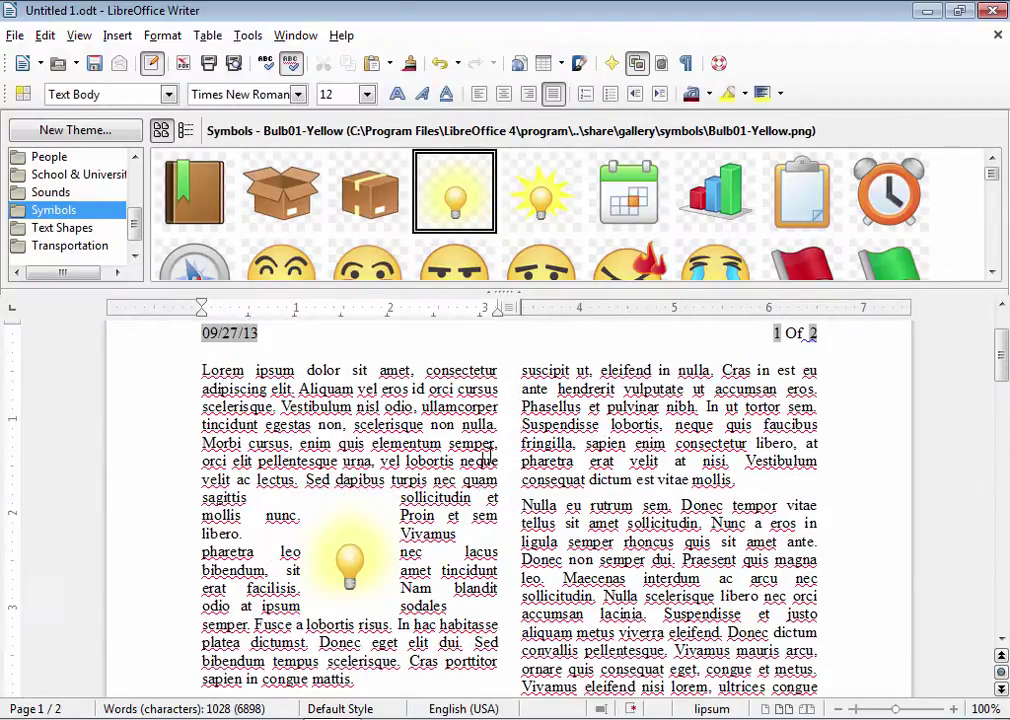
- Close the Gallery, open the Doggies! desktop folder, and maximize the Writer window again
left_click(636, 65)
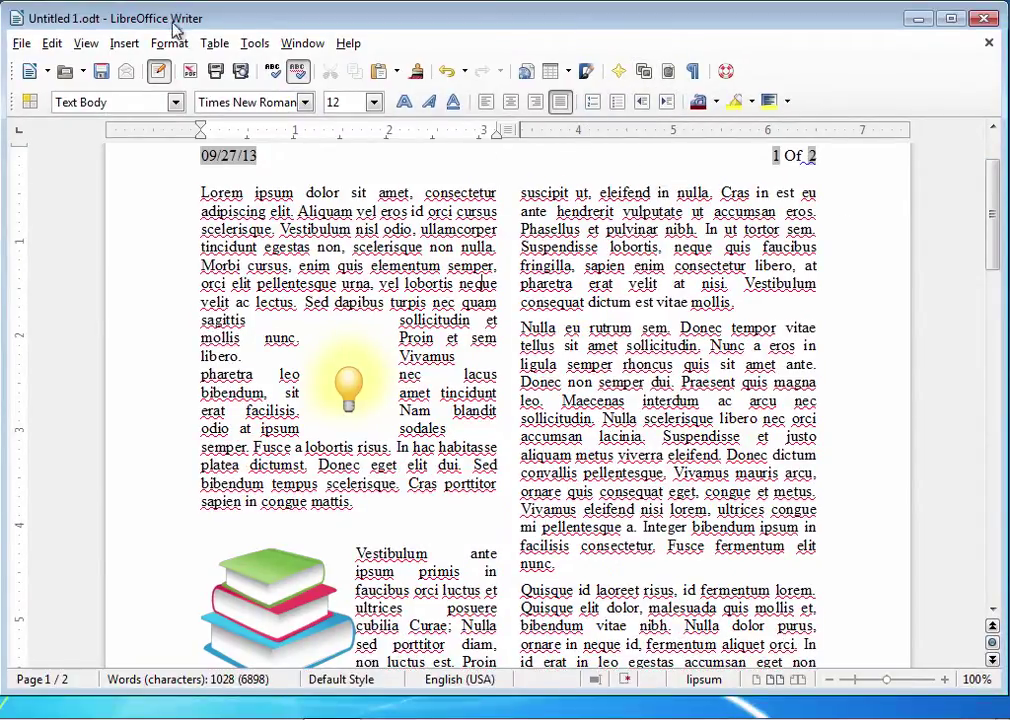
left_click_drag(168, 20, 456, 105)
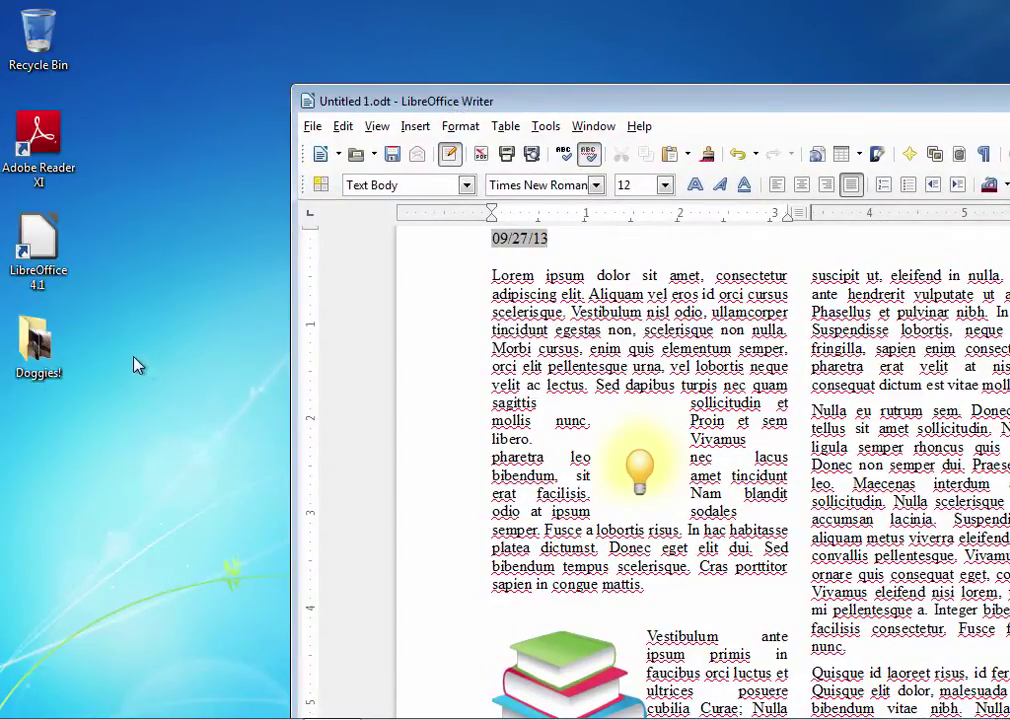
double_click(37, 345)
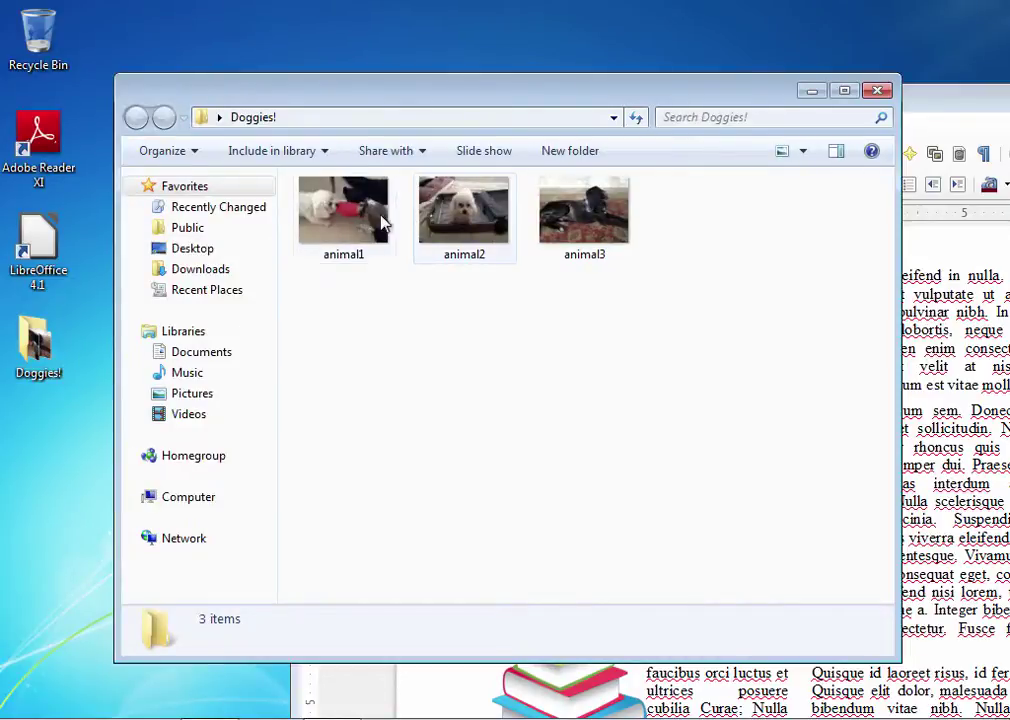
left_click_drag(550, 100, 476, 235)
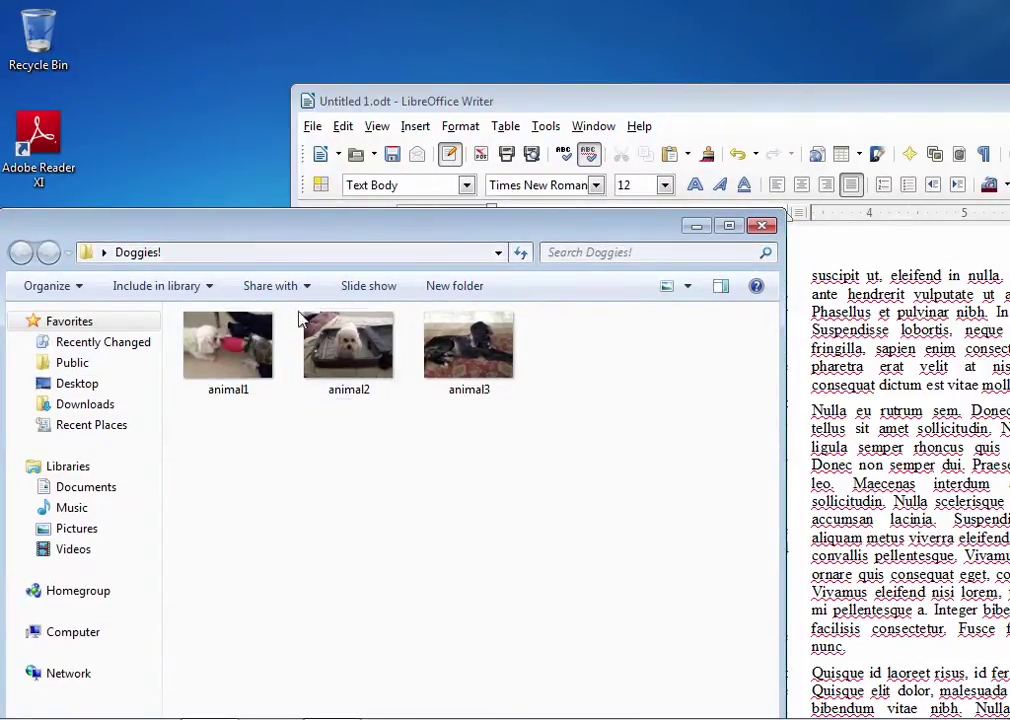
double_click(760, 101)
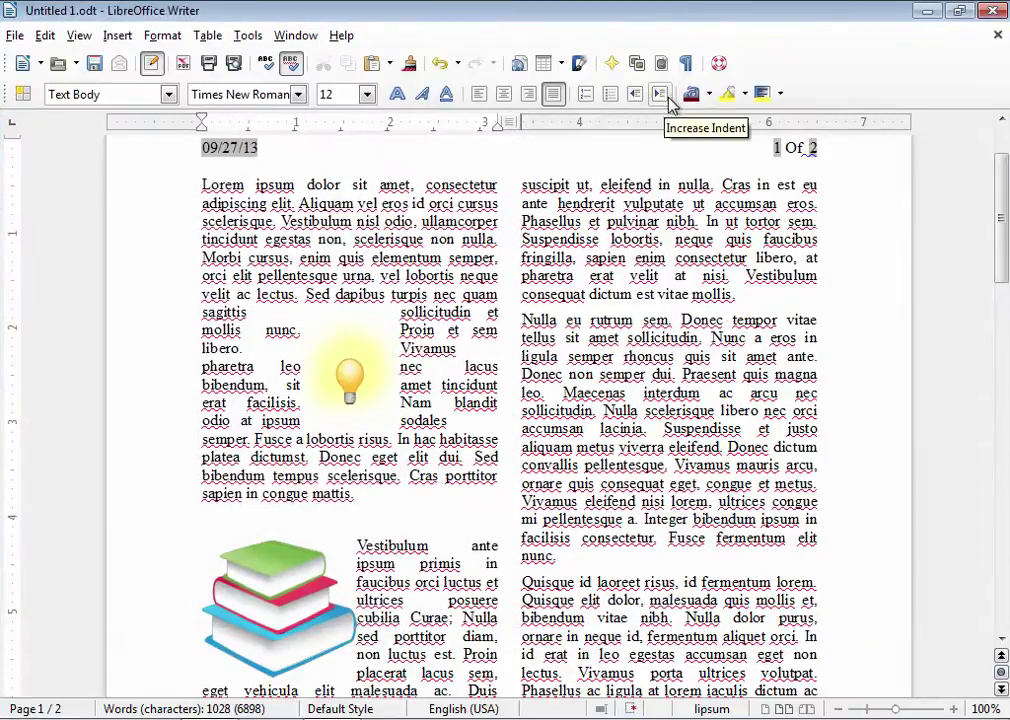
- Add an empty paragraph above the Nulla paragraph in the right column
left_click(522, 320)
key("Return")
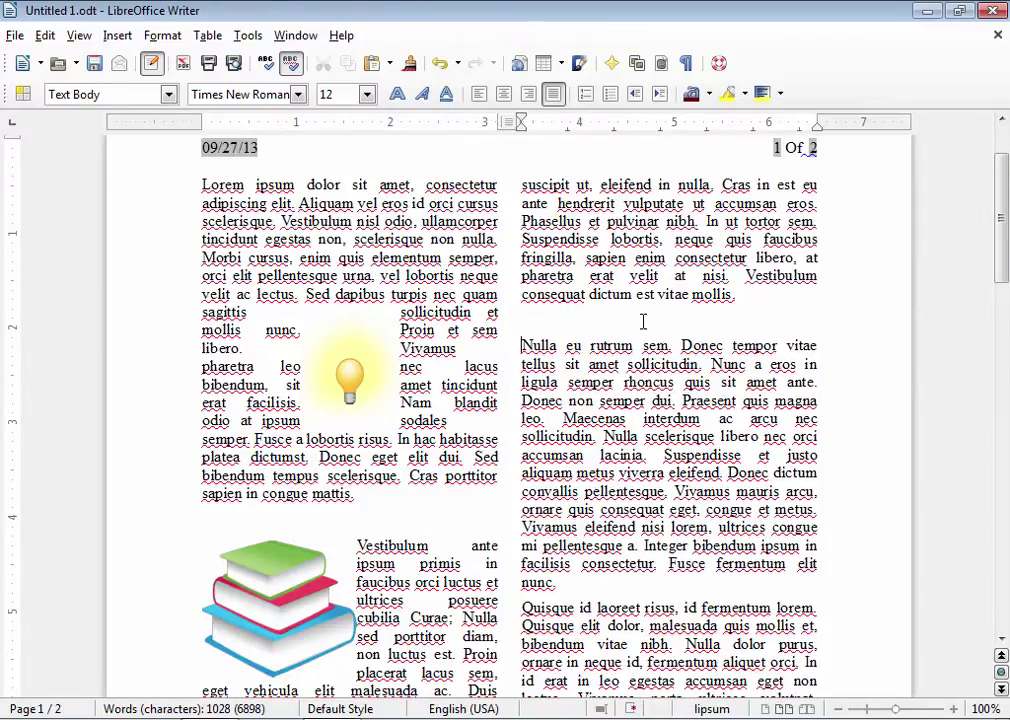
left_click(643, 320)
left_click(543, 323)
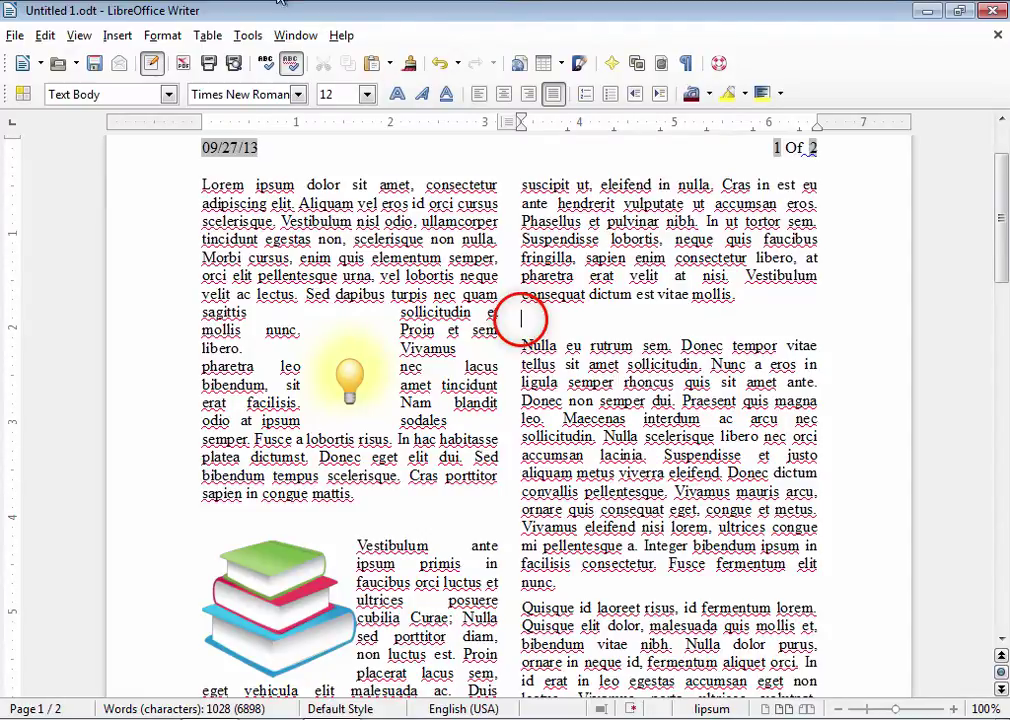
- Insert the animal1 photo from Explorer into the empty line and shrink it from its corner
left_click_drag(264, 18, 520, 66)
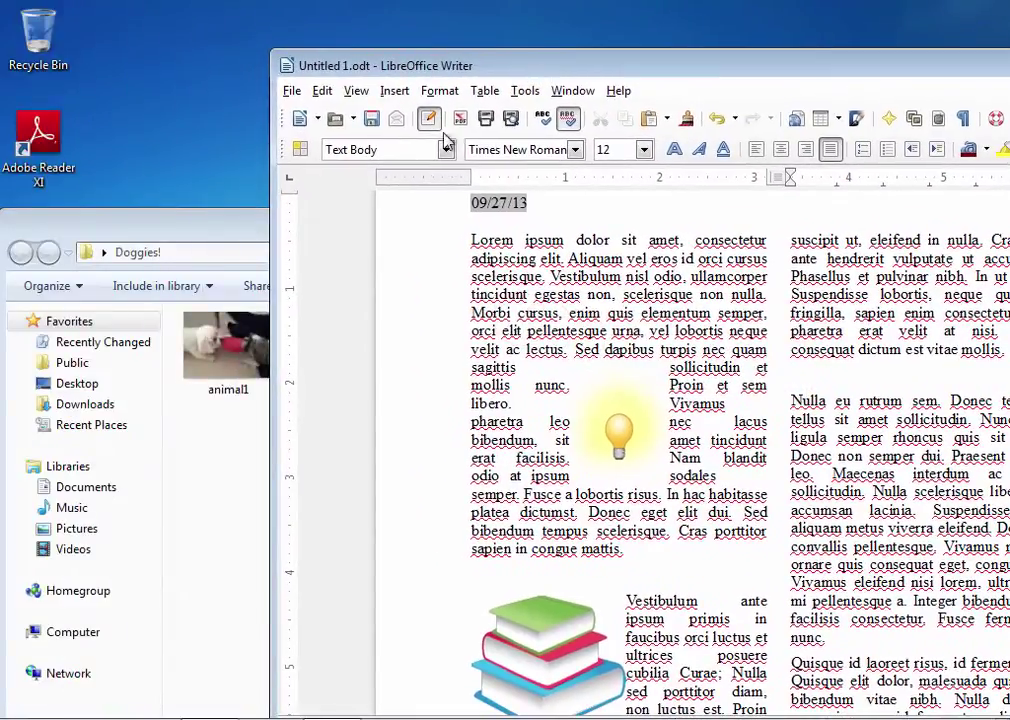
left_click(222, 348)
left_click_drag(222, 348, 855, 386)
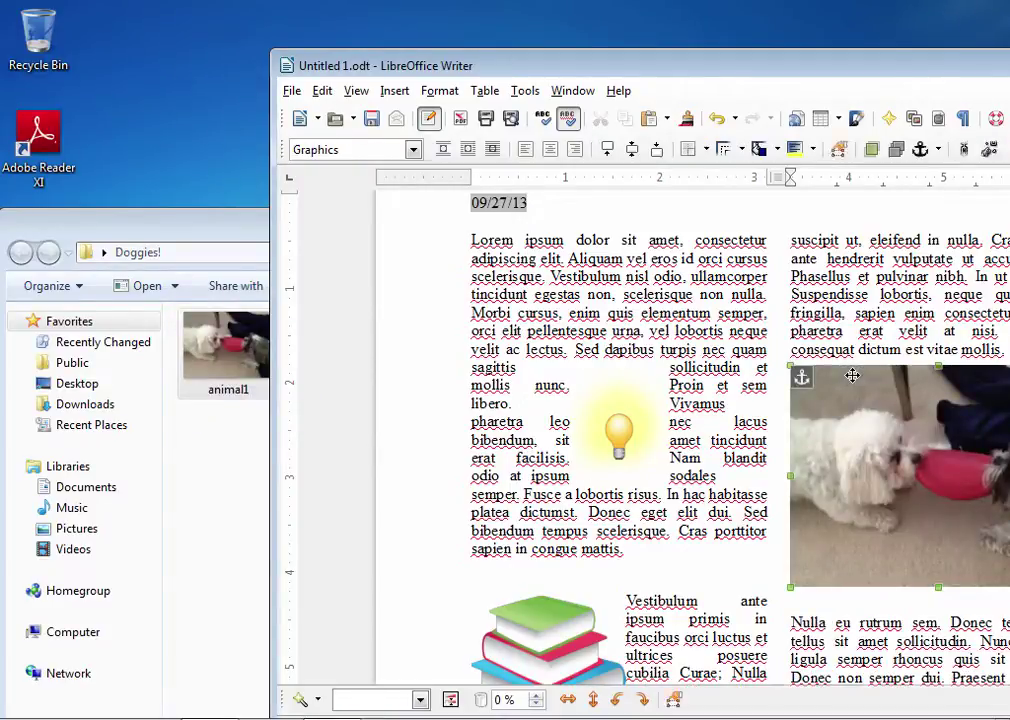
double_click(514, 66)
left_click_drag(240, 30, 252, 22)
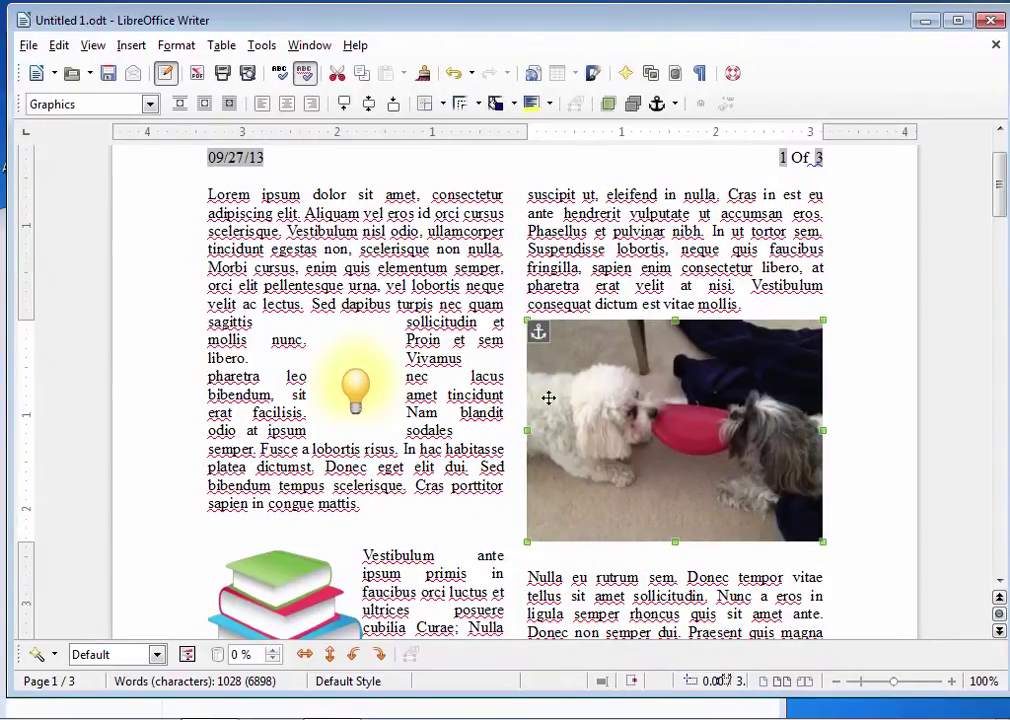
left_click_drag(823, 320, 722, 408)
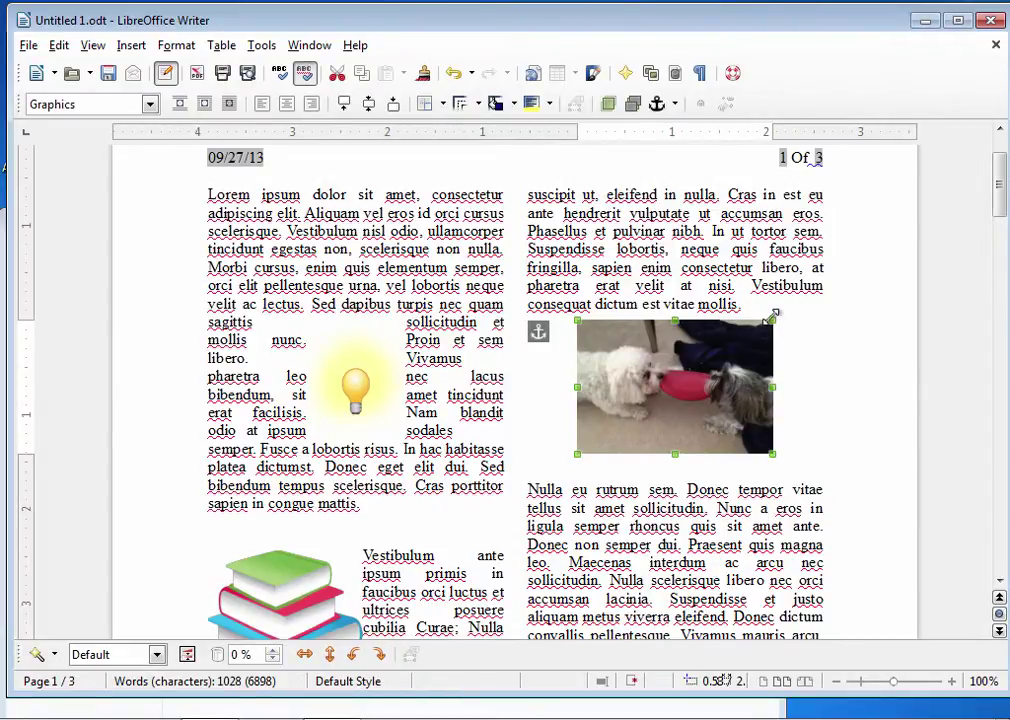
- Shrink the animal1 photo further, apply Page Wrap, and move it to the column's left edge
left_click_drag(773, 316, 705, 350)
right_click(672, 378)
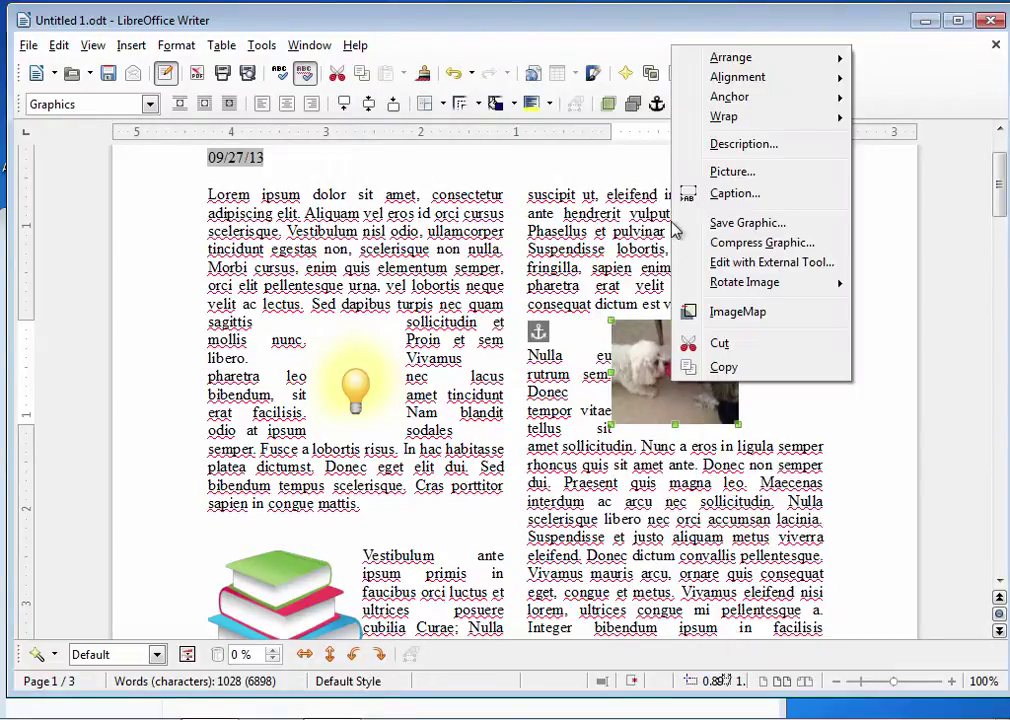
mouse_move(724, 121)
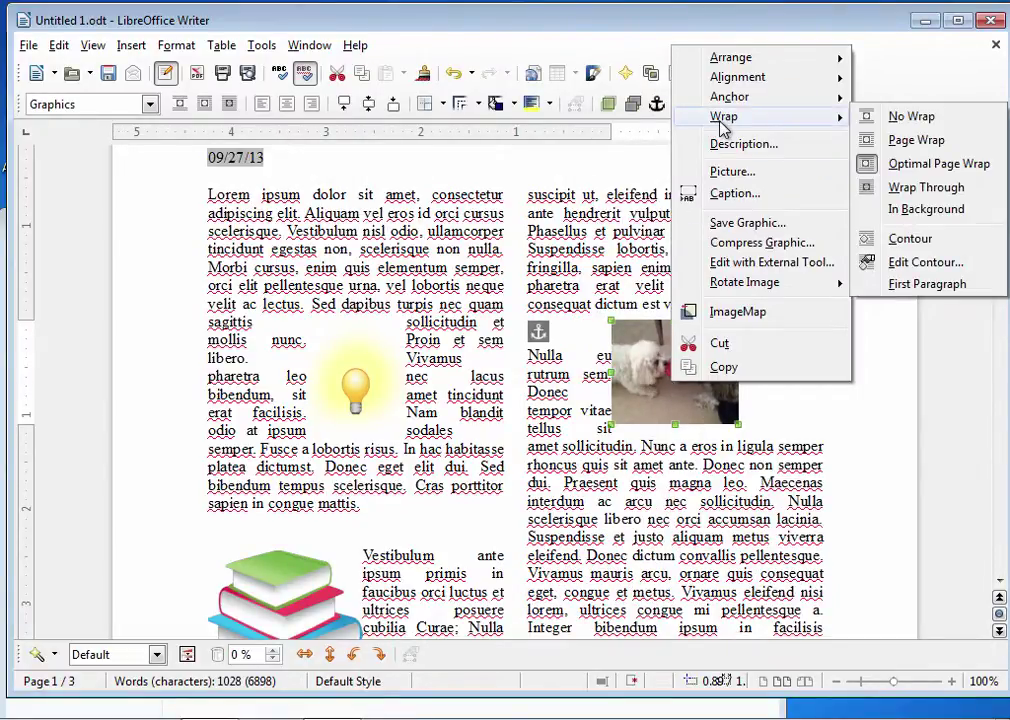
left_click(885, 140)
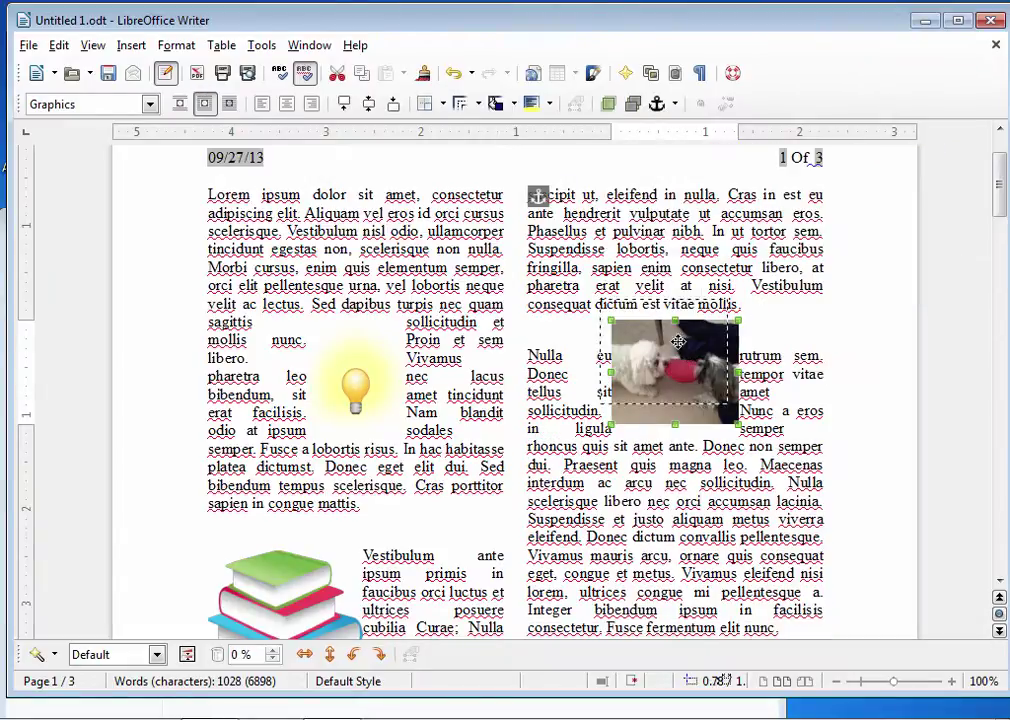
left_click_drag(678, 342, 683, 270)
scroll(683, 270, "down", 3)
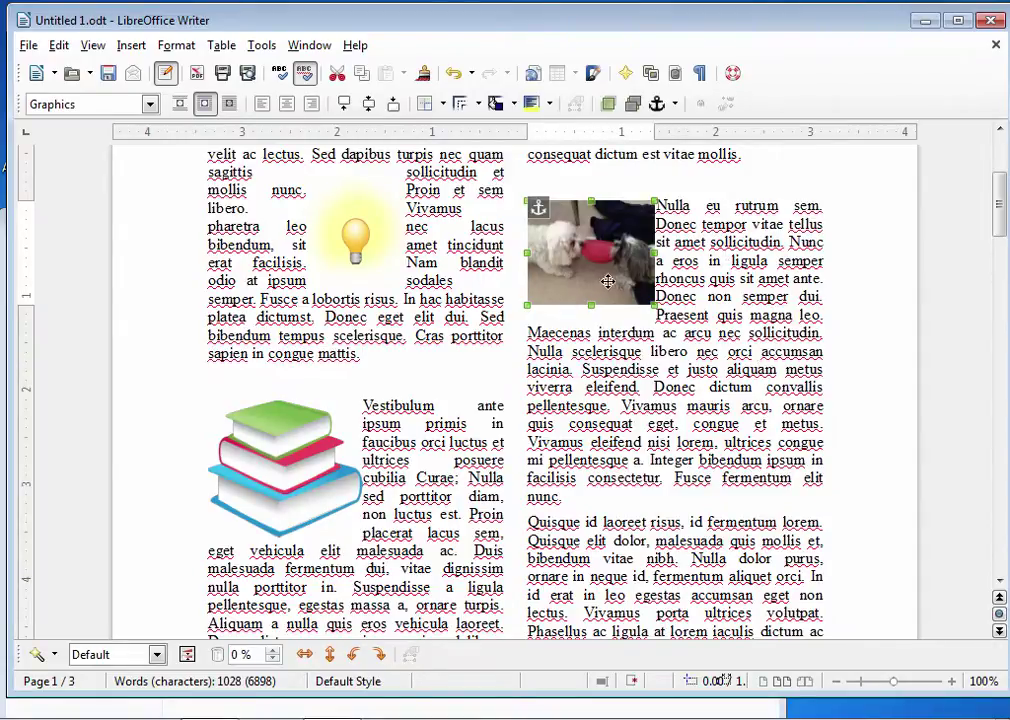
scroll(685, 341, "down", 3)
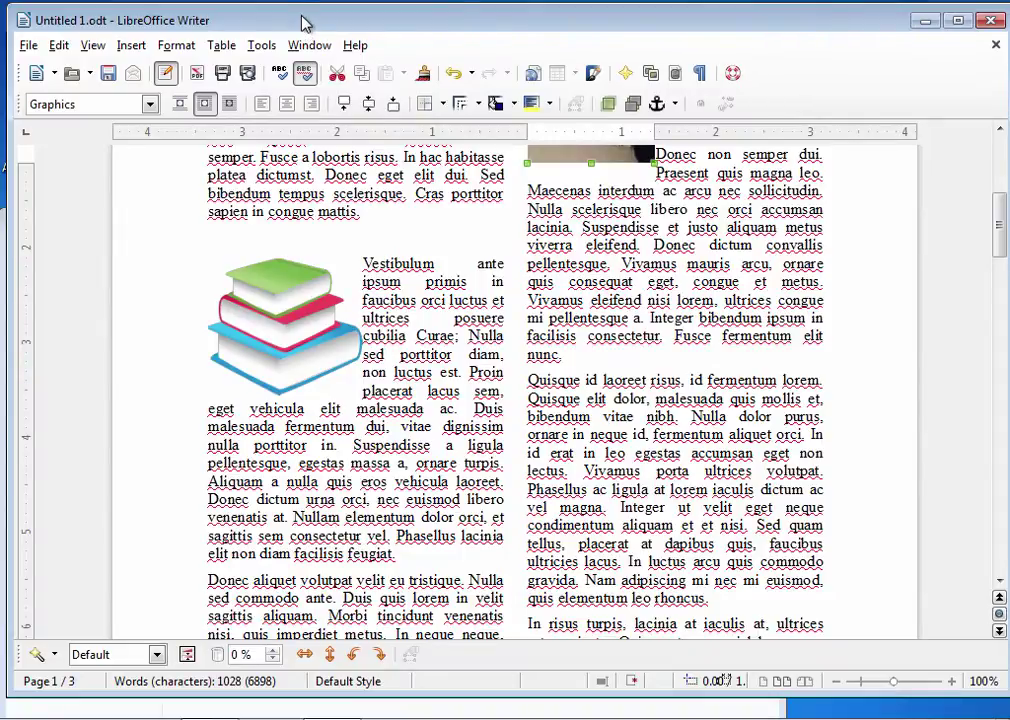
- Add an empty paragraph above Quisque and insert the animal2 photo into it
left_click_drag(302, 20, 576, 41)
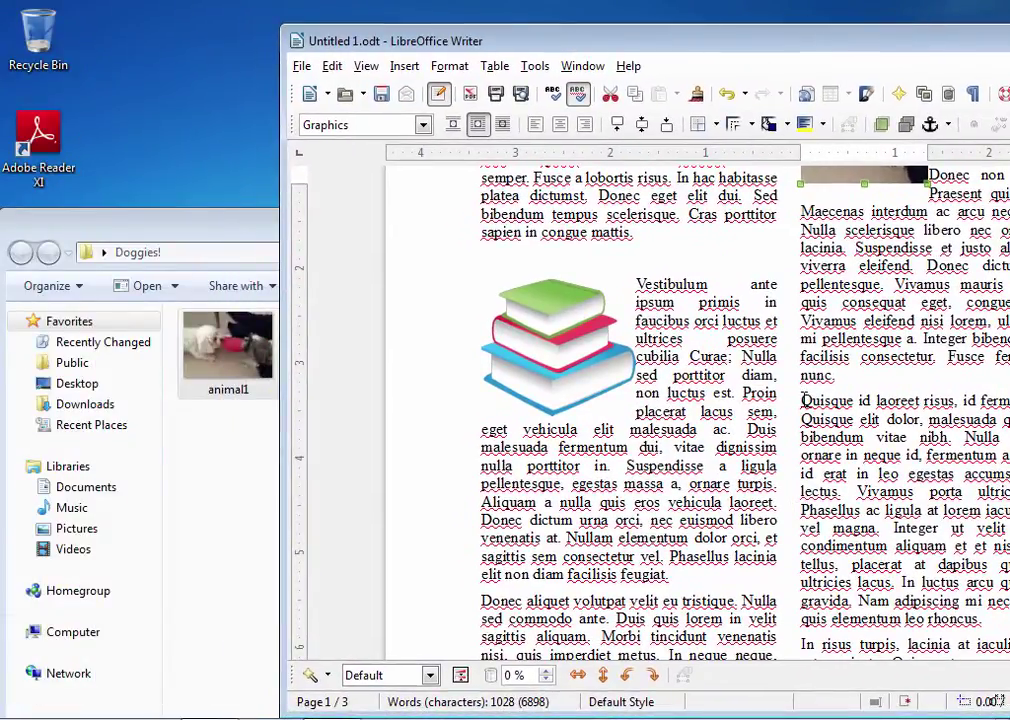
left_click(803, 399)
key("Return")
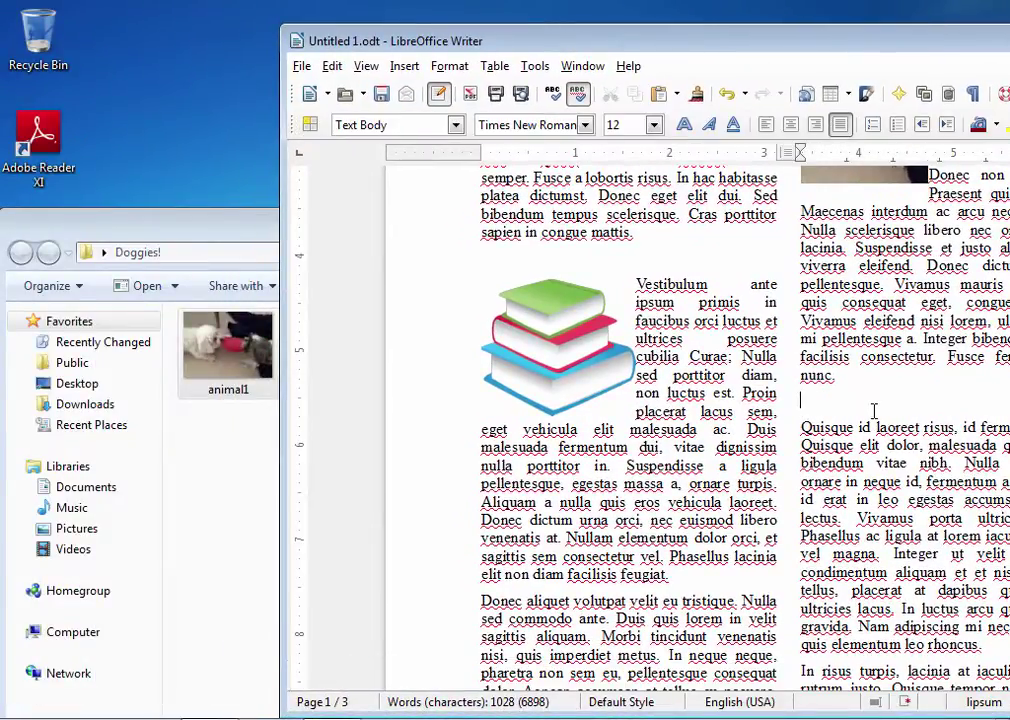
left_click(248, 226)
left_click(361, 365)
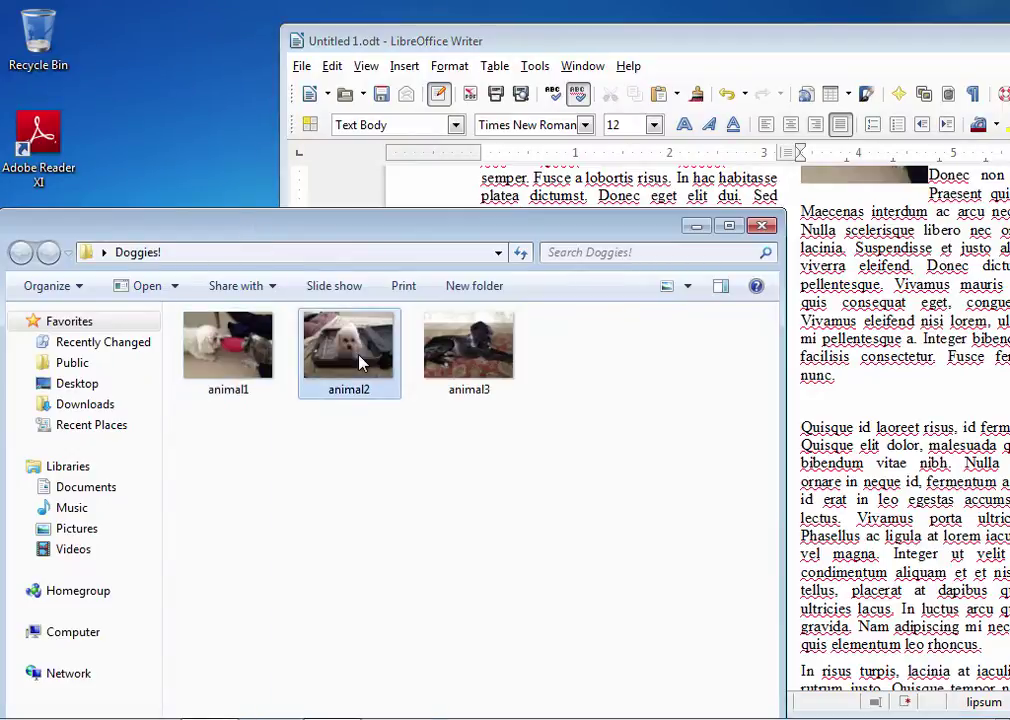
left_click_drag(361, 365, 812, 416)
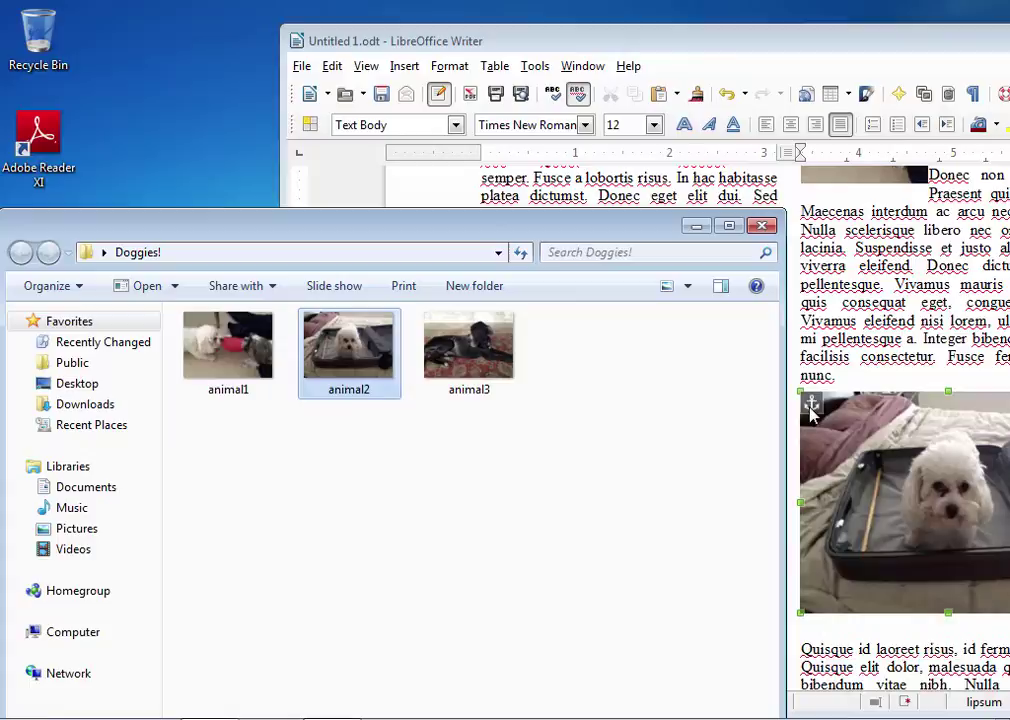
- Shrink the animal2 photo using its corner, side and bottom handles
left_click_drag(620, 47, 340, 22)
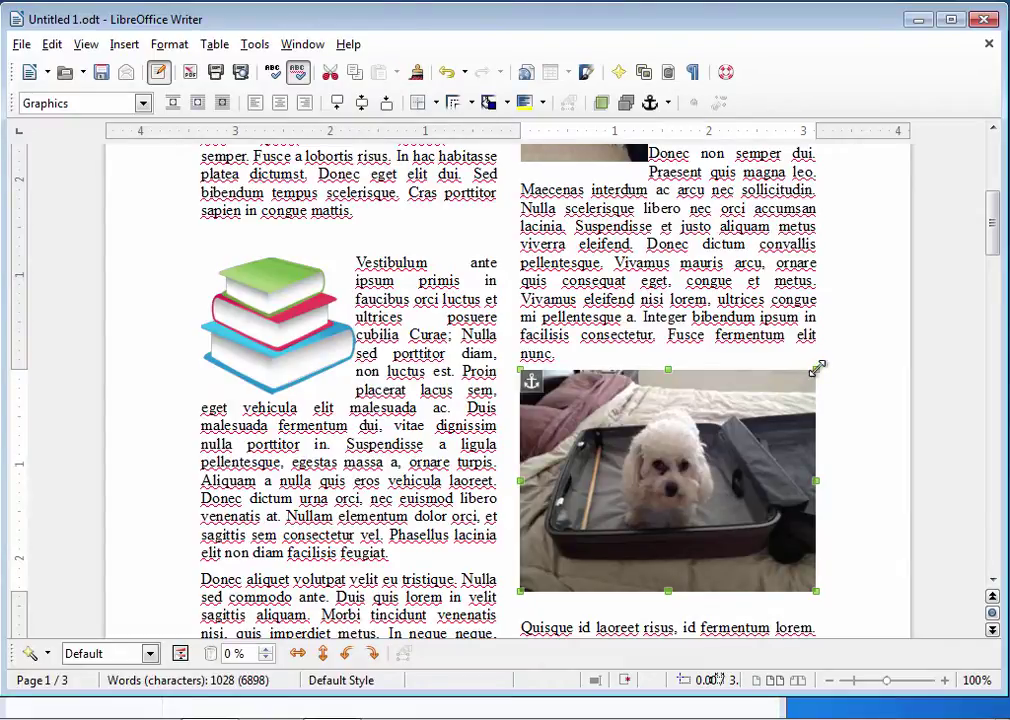
left_click_drag(818, 372, 795, 397)
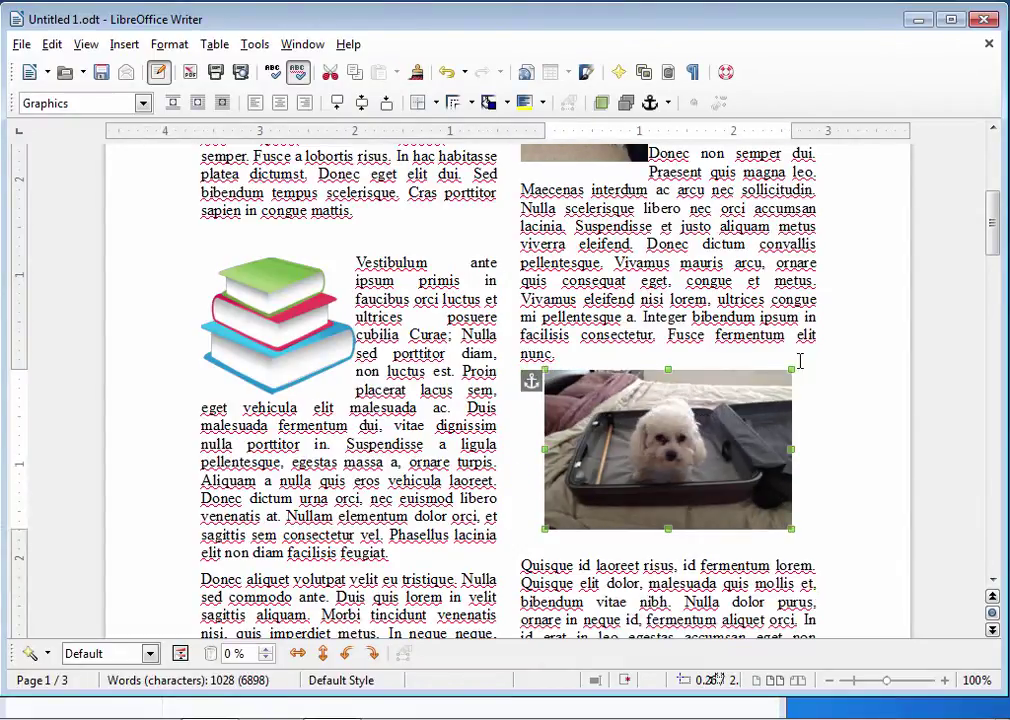
left_click_drag(789, 451, 747, 447)
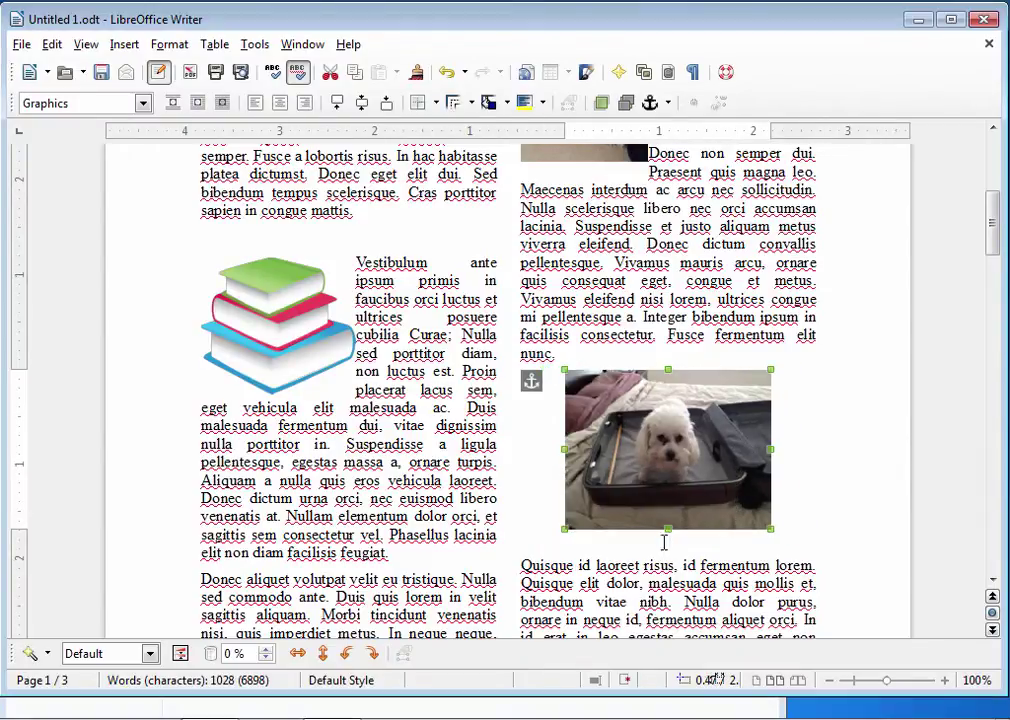
left_click_drag(666, 532, 667, 524)
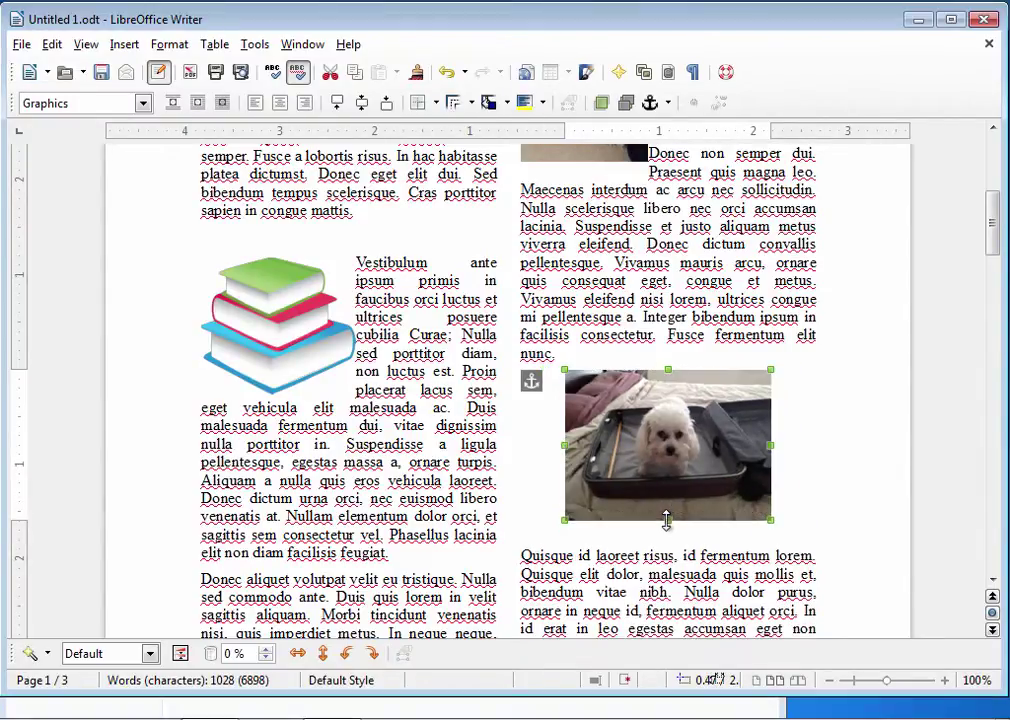